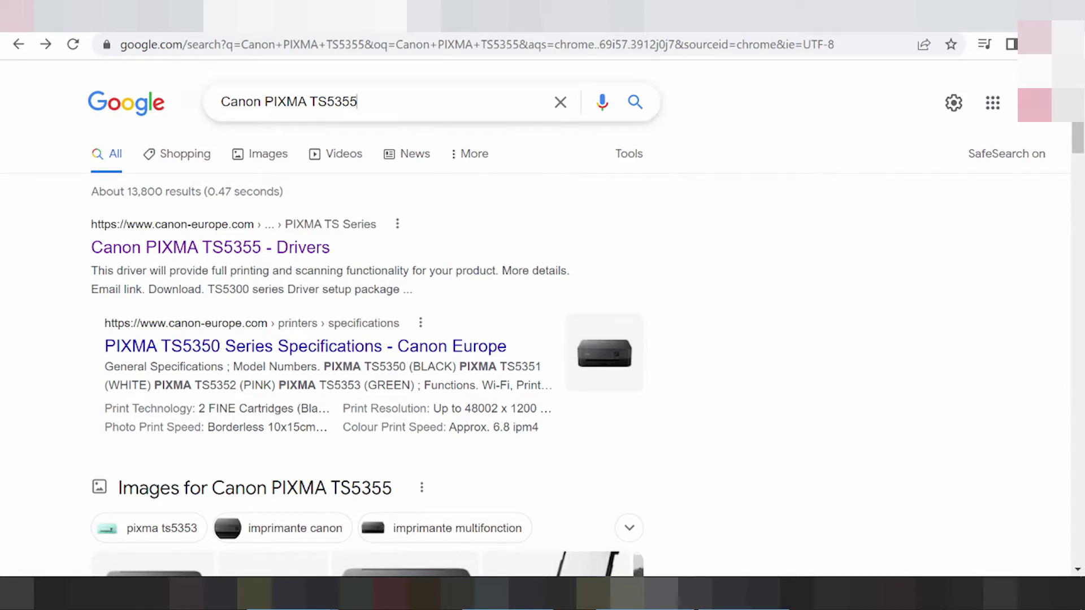
Search Google for 'Canon PIXMA TS5355 driver download', fixing the misspelled 'download'
click(362, 102)
text(driver downl)
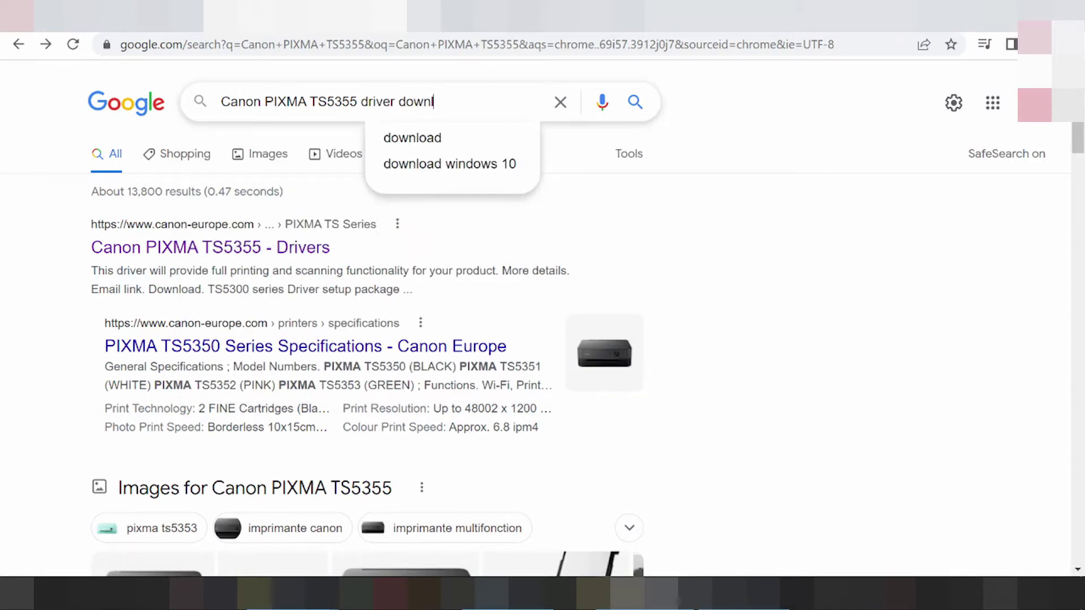
text(ooad)
key(Return)
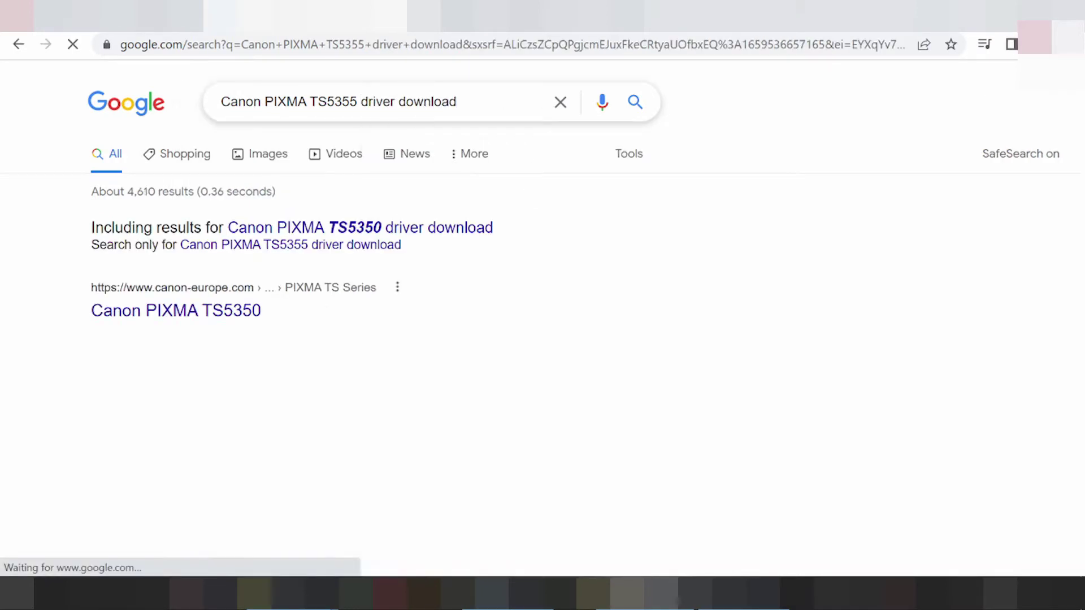
double_click(449, 102)
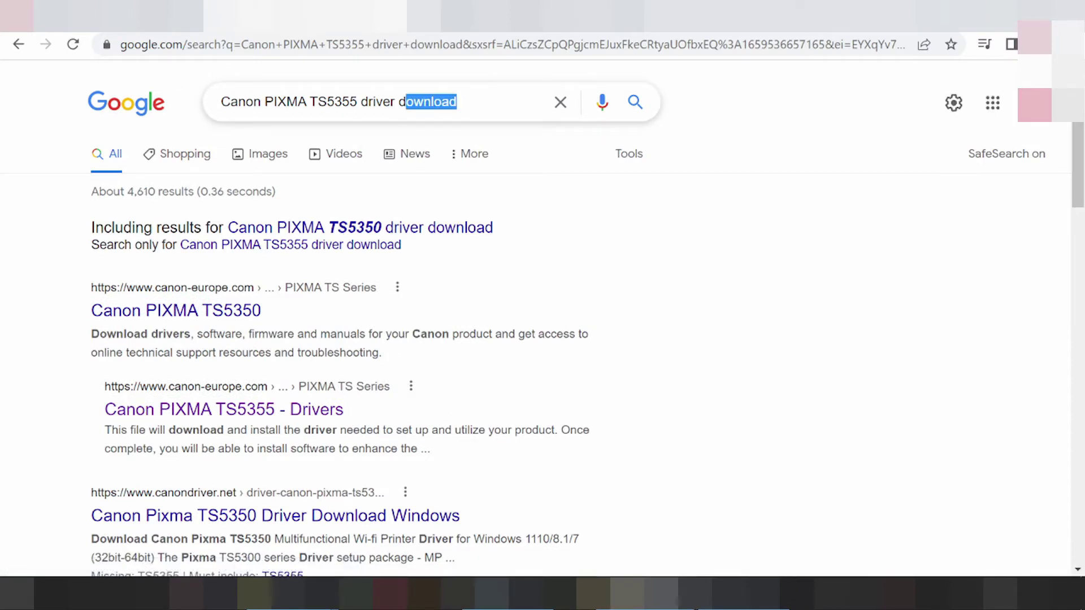
text(download)
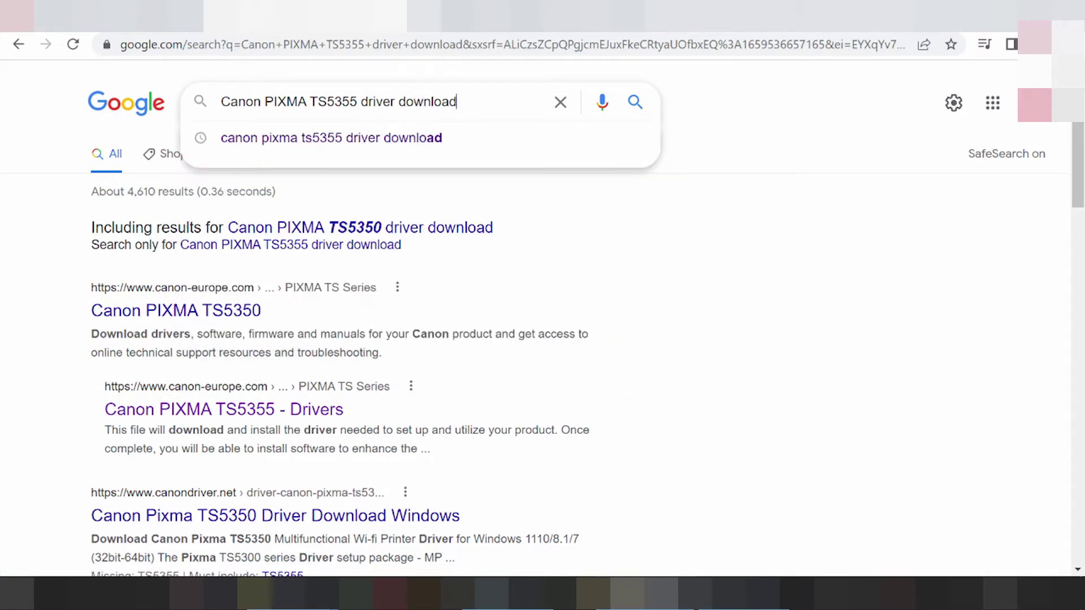
key(Return)
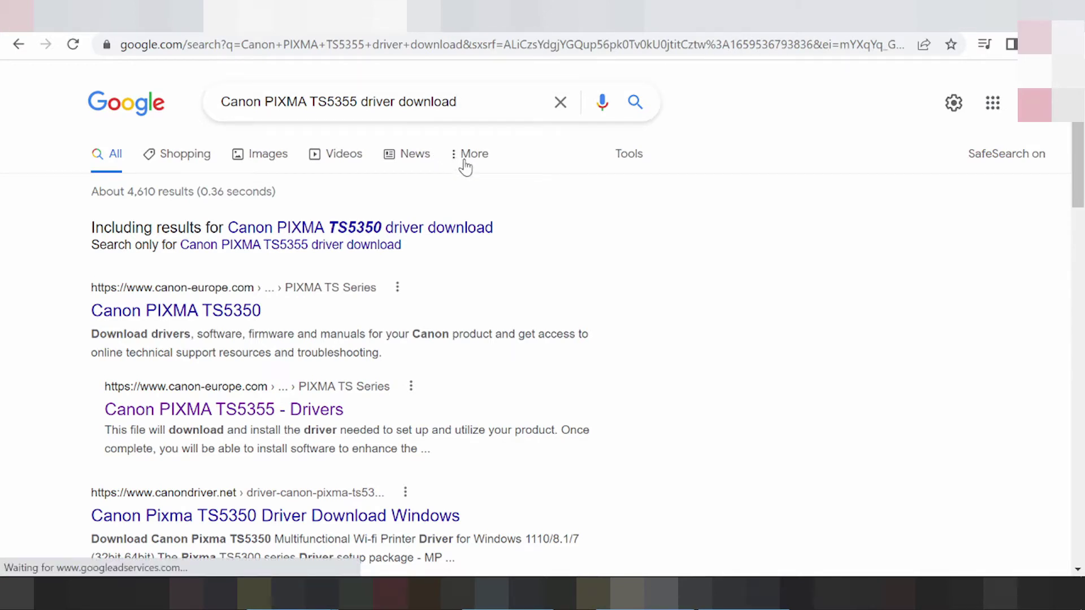
Scroll through the results to find Canon Europe's TS5355 Drivers page
scroll(474, 174, down, 2)
scroll(475, 175, down, 1)
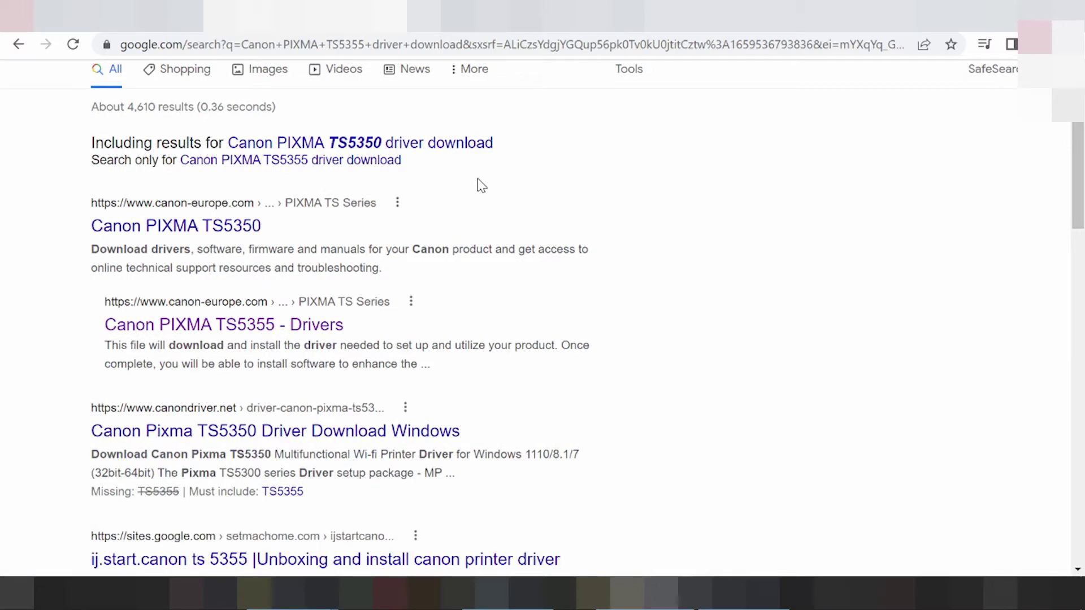
scroll(452, 223, down, 2)
scroll(451, 236, down, 1)
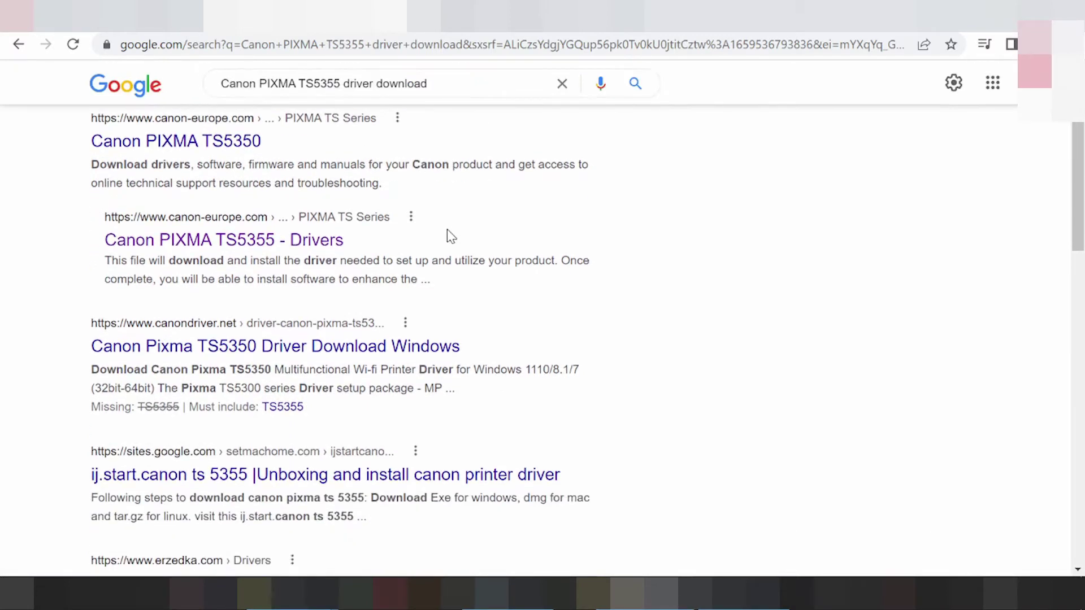
scroll(450, 237, down, 3)
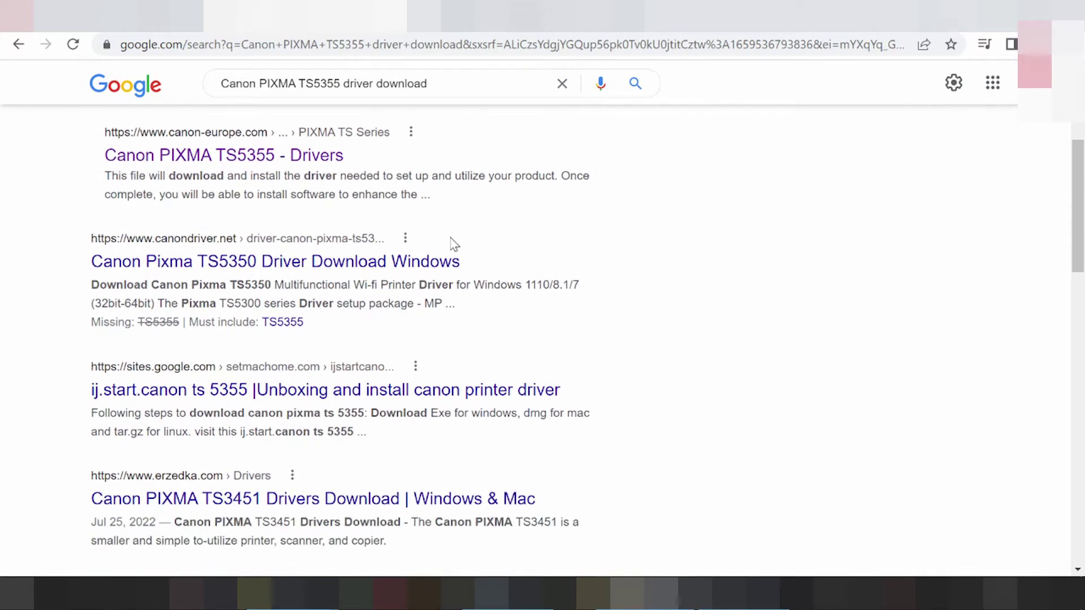
scroll(455, 243, up, 6)
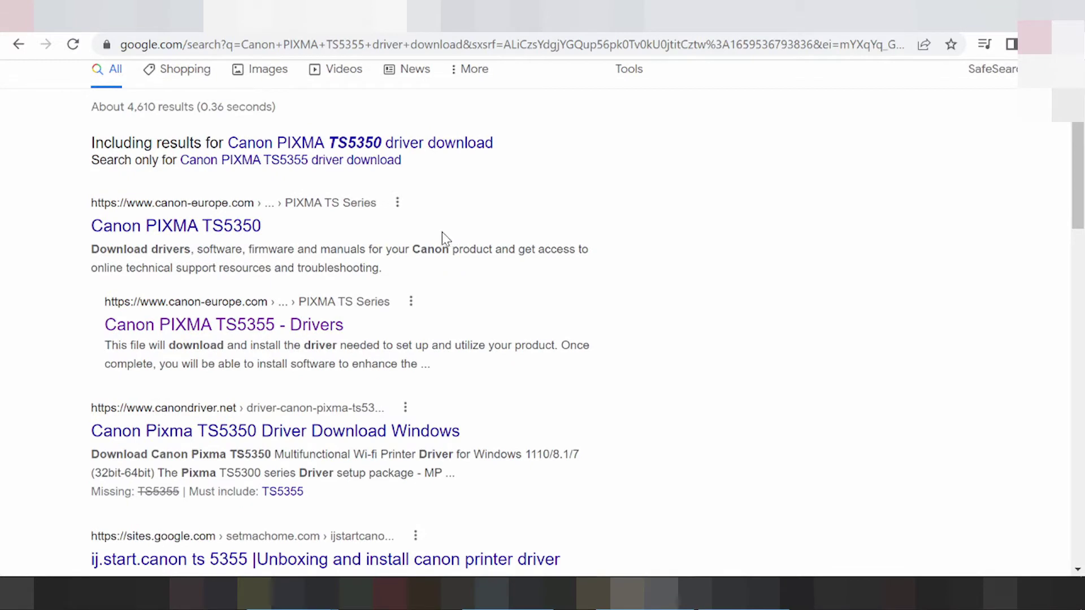
Open Canon Europe's PIXMA TS5355 Drivers page, glancing at Software before returning to Drivers
click(328, 331)
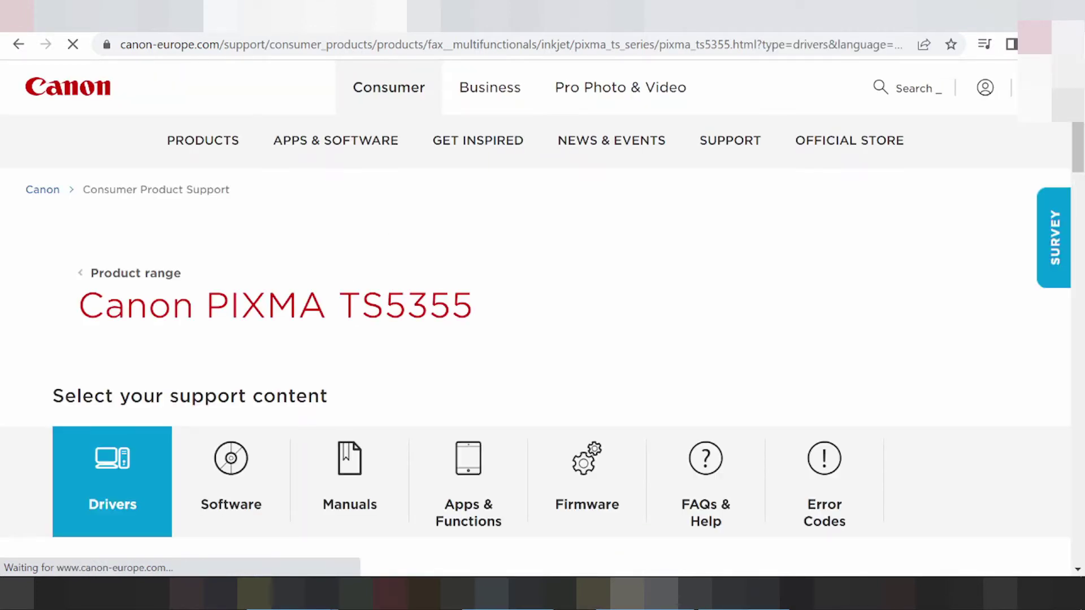
scroll(469, 249, down, 3)
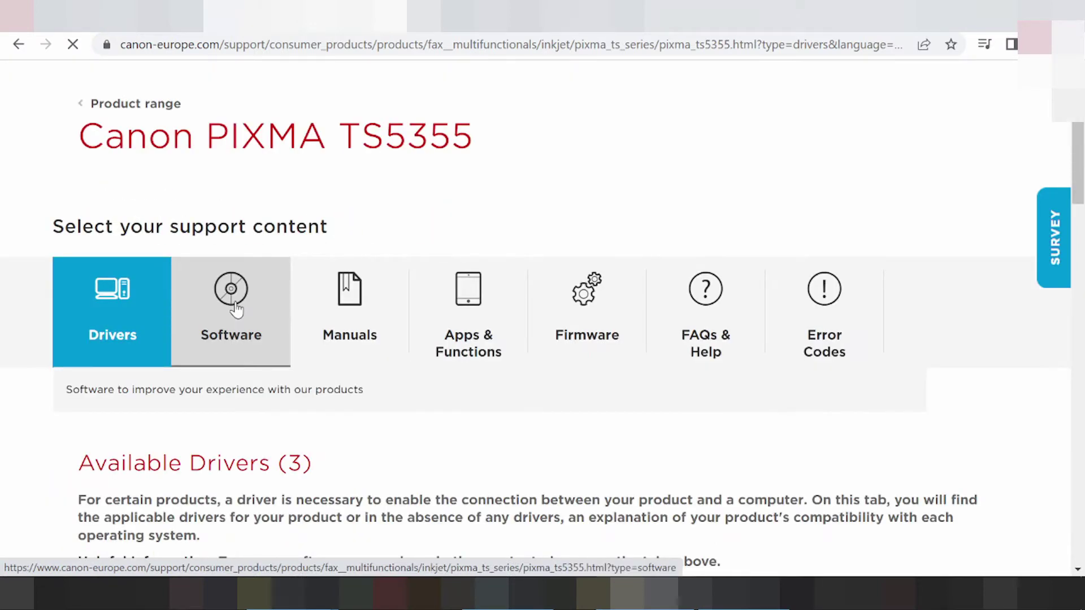
click(236, 310)
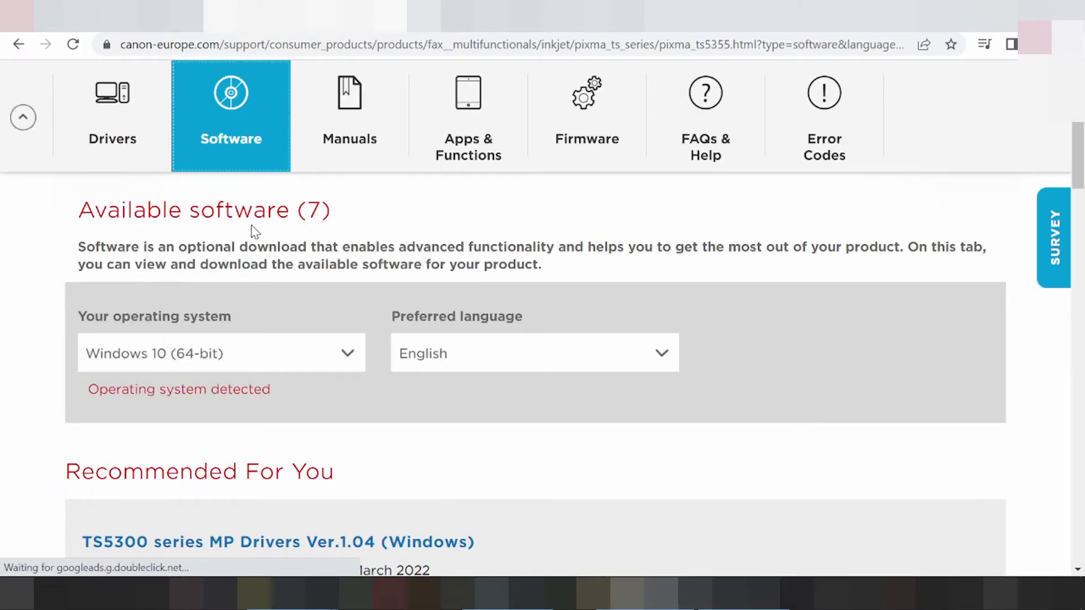
scroll(255, 231, up, 5)
click(126, 291)
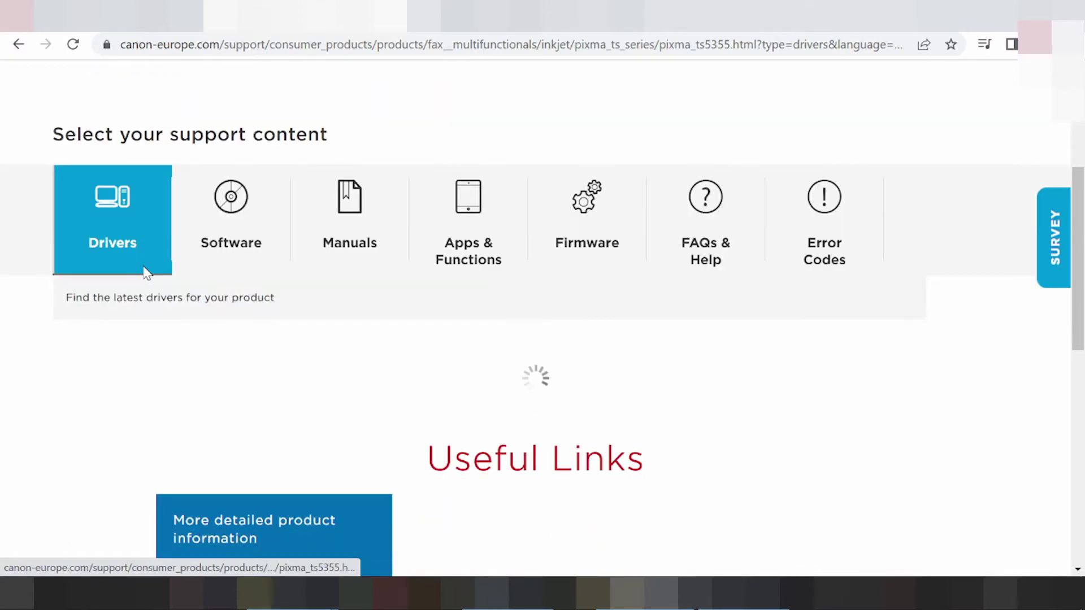
Scroll through the Drivers section listing the 3 available drivers
scroll(198, 266, down, 3)
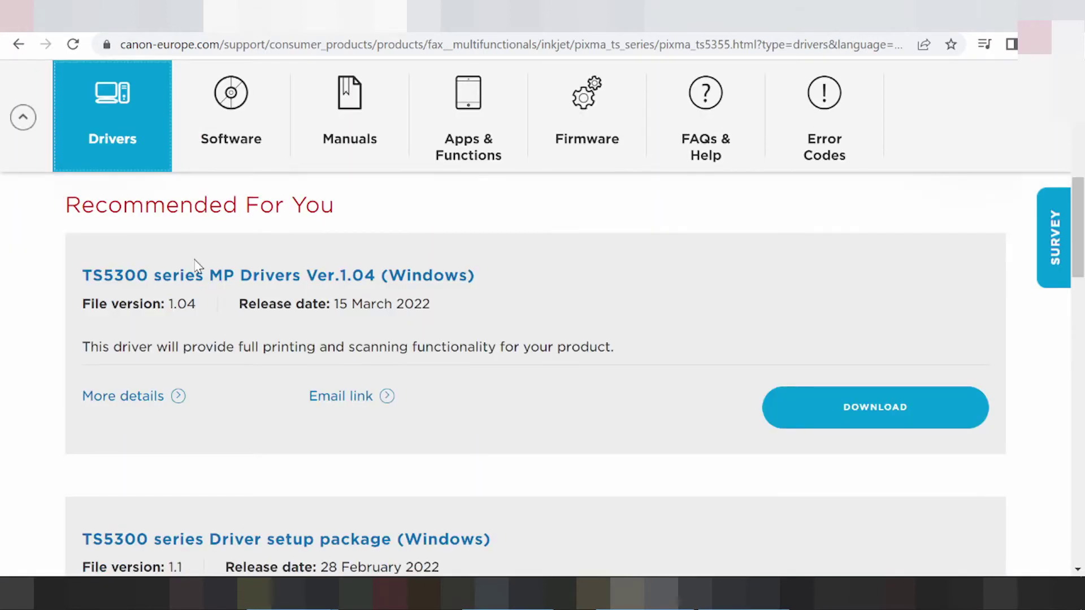
scroll(197, 265, up, 3)
scroll(543, 319, up, 1)
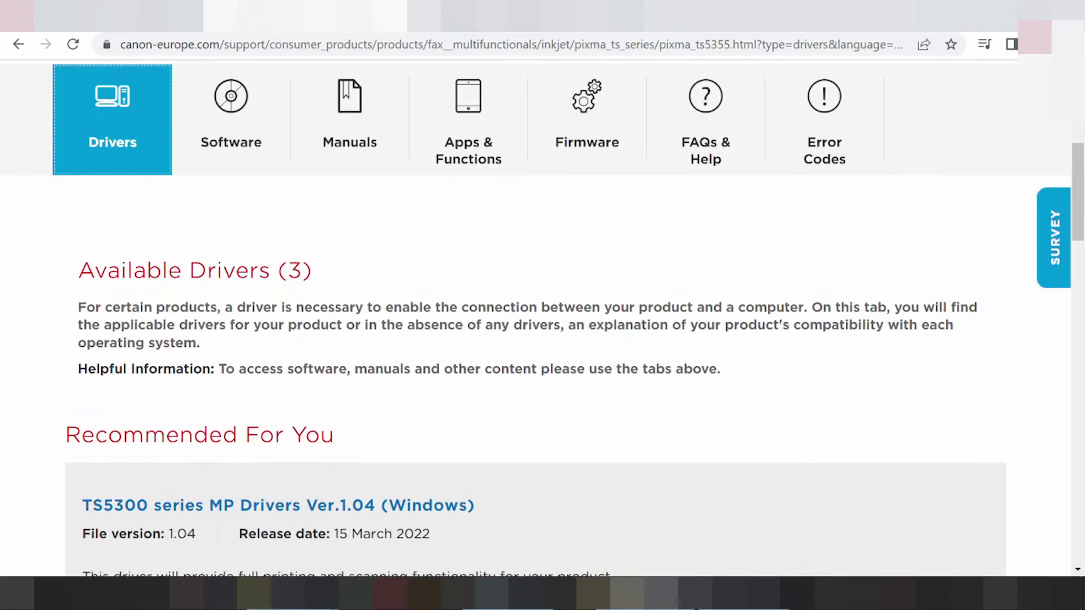
scroll(296, 315, down, 3)
scroll(296, 314, down, 6)
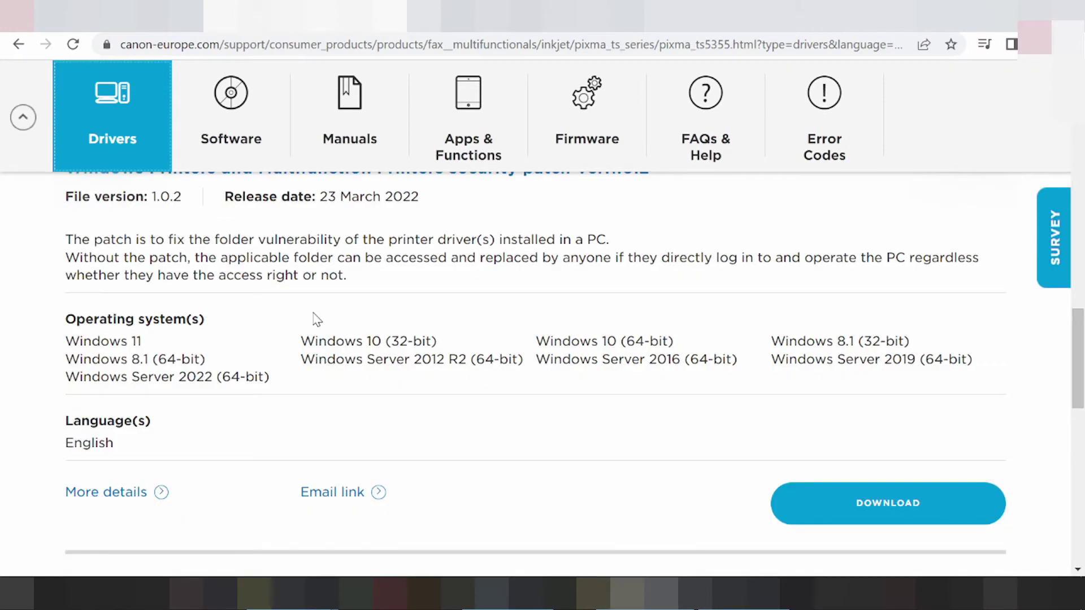
scroll(321, 314, down, 1)
scroll(321, 303, up, 15)
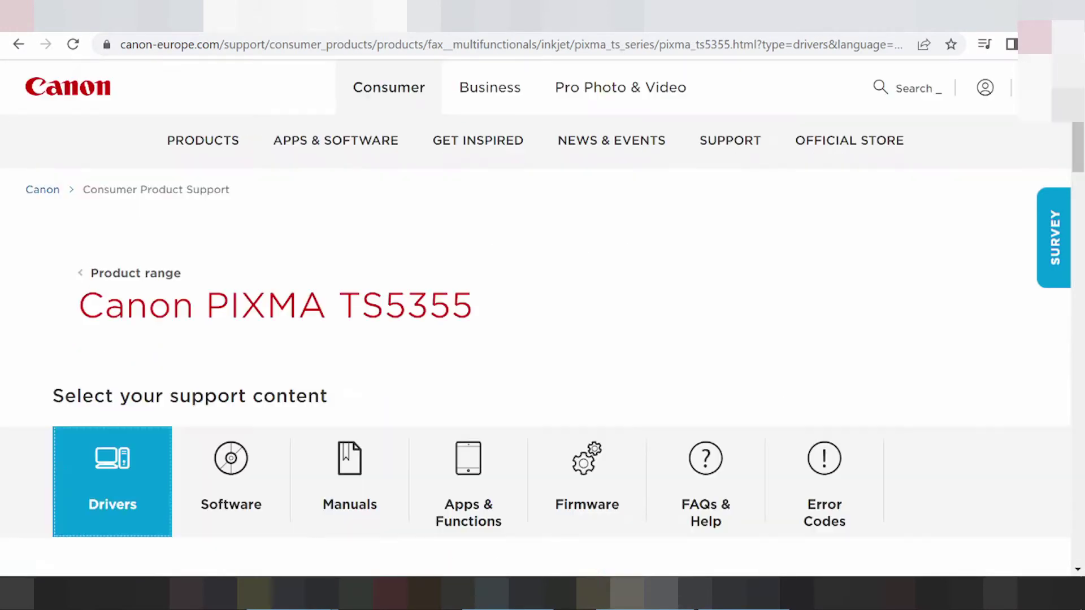
scroll(338, 289, down, 3)
scroll(339, 290, down, 2)
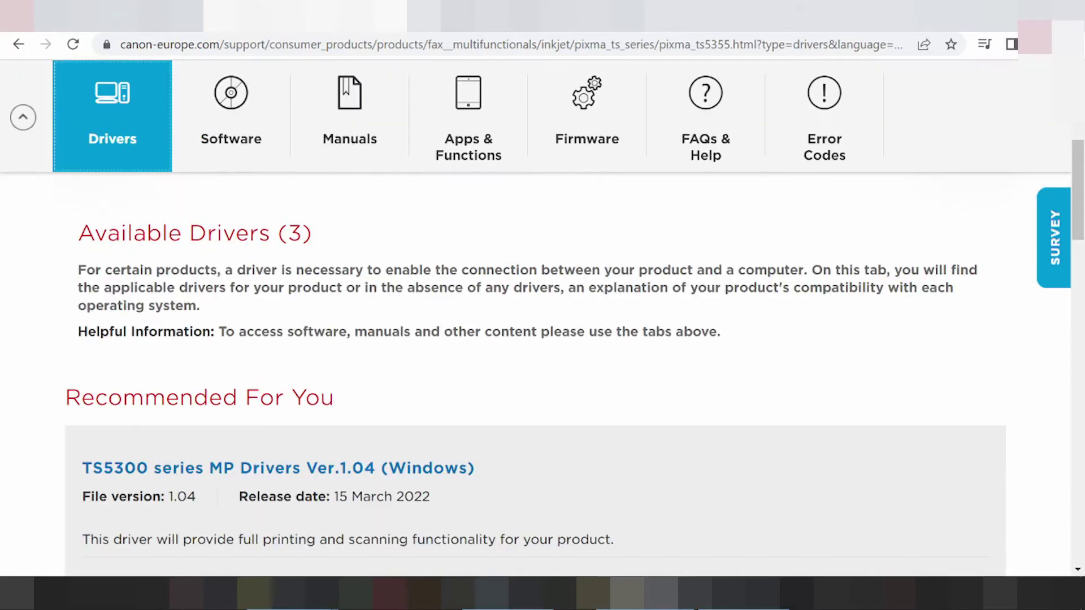
scroll(362, 322, up, 5)
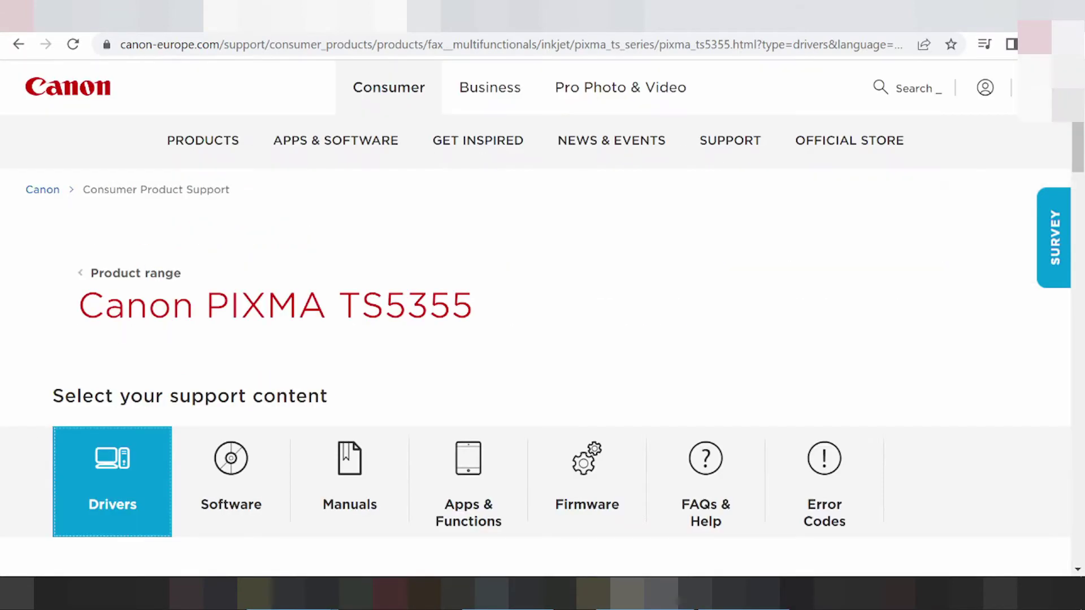
scroll(371, 351, down, 3)
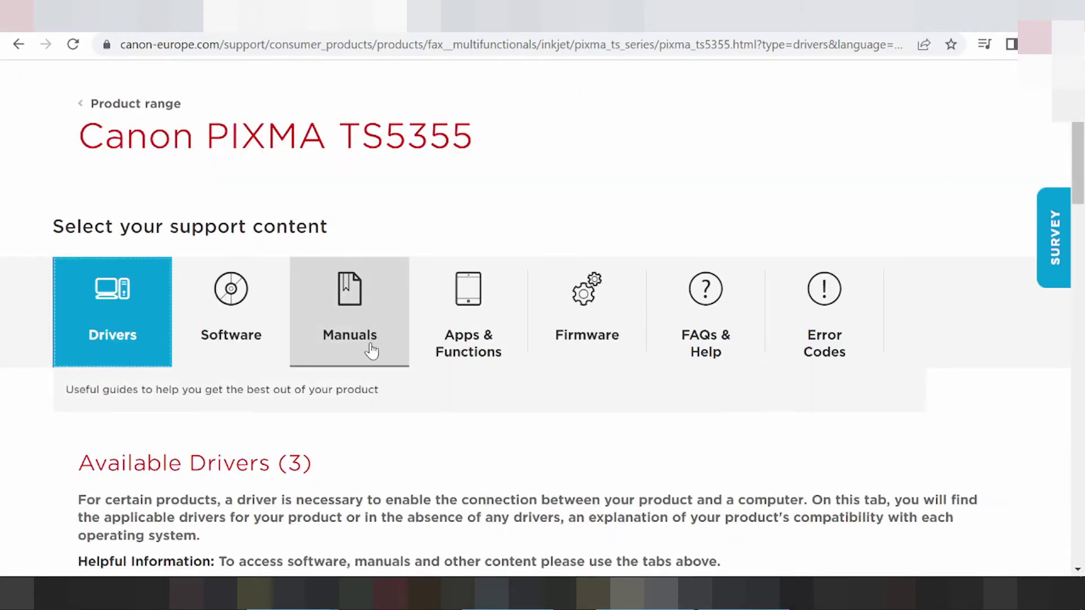
click(267, 337)
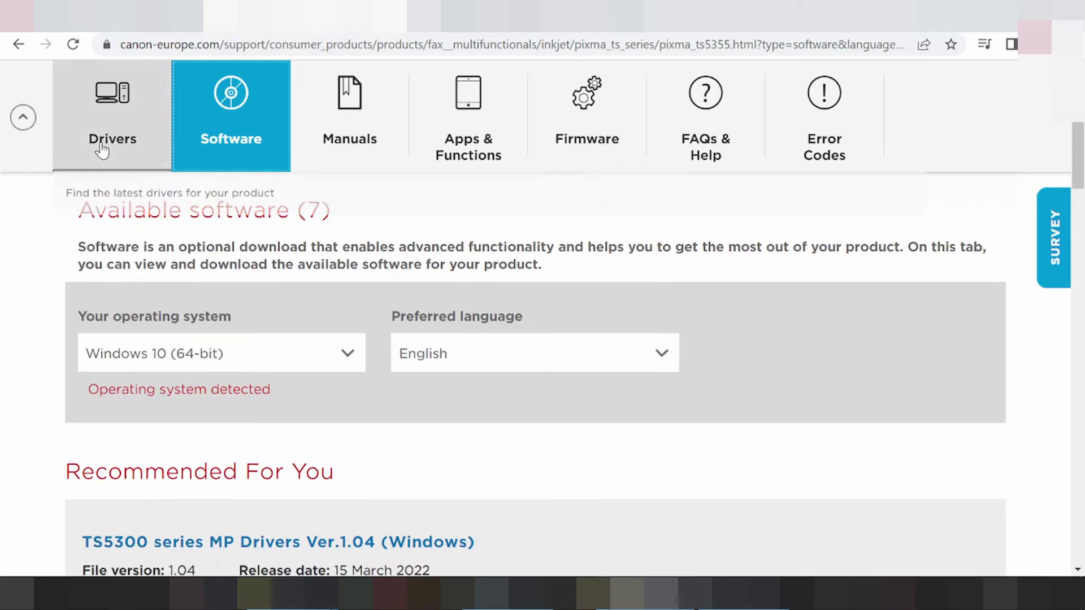
click(102, 148)
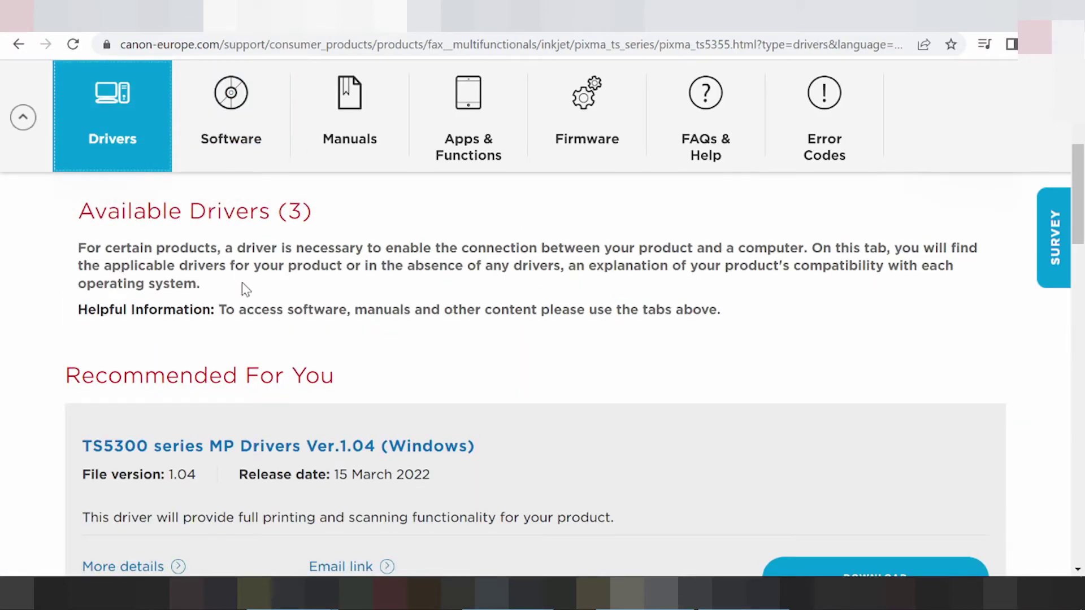
scroll(243, 289, up, 4)
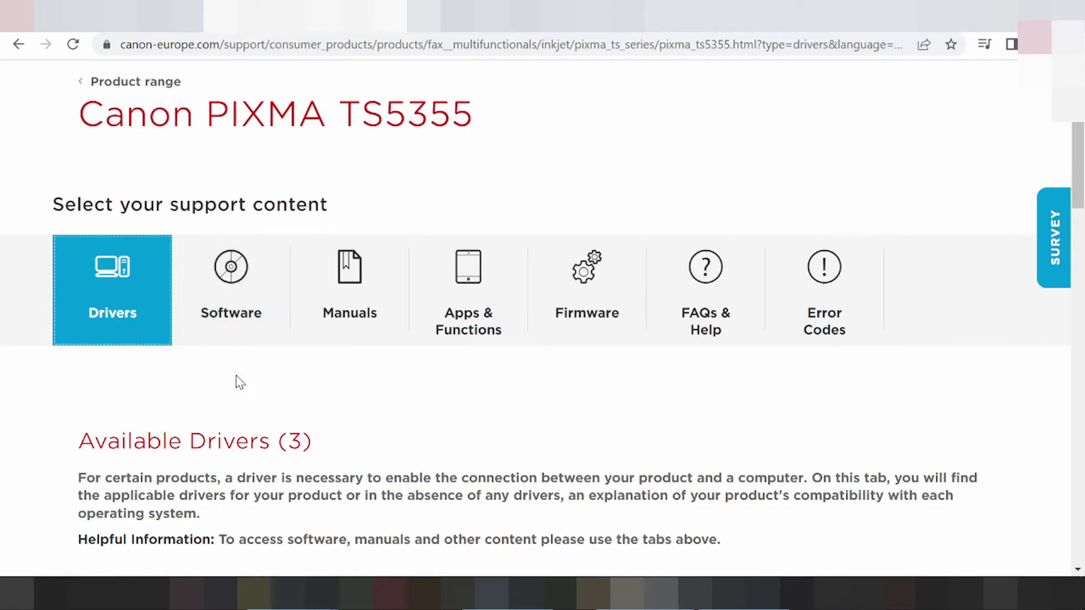
scroll(248, 406, down, 2)
scroll(260, 418, down, 10)
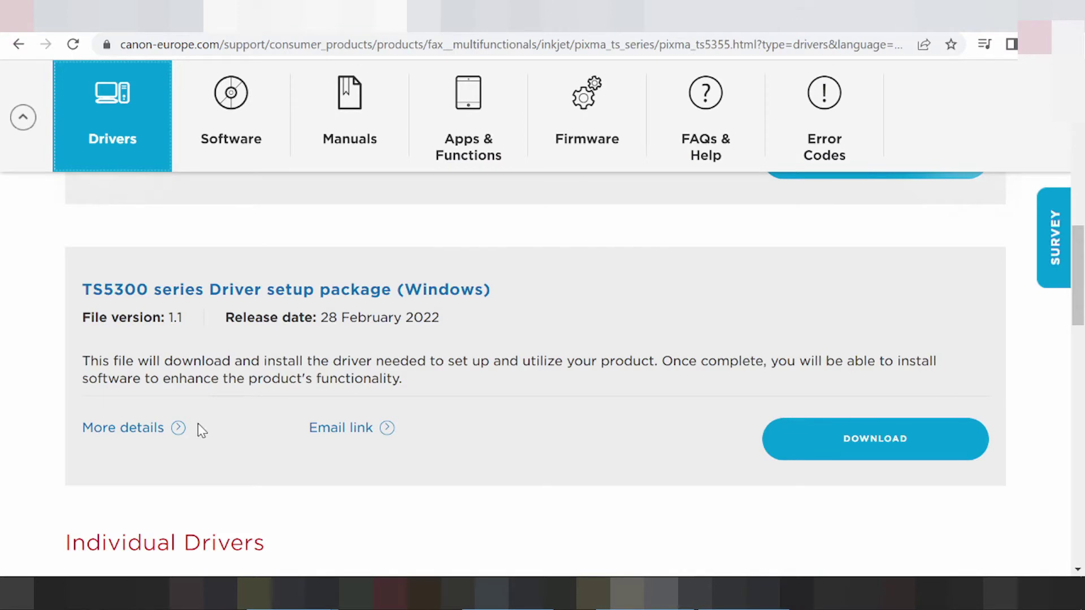
scroll(205, 429, down, 2)
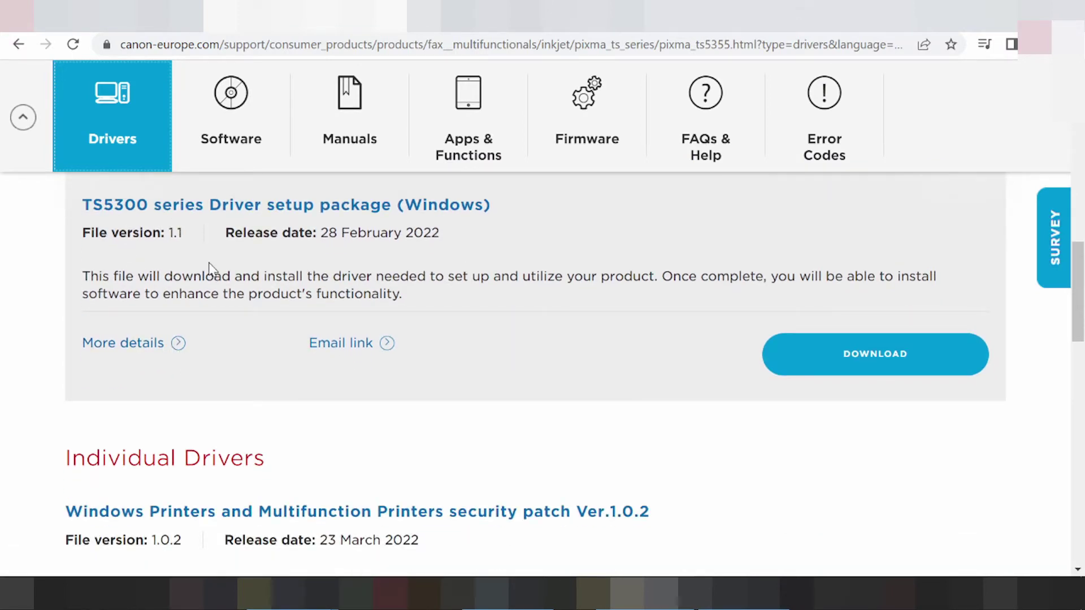
scroll(192, 291, up, 2)
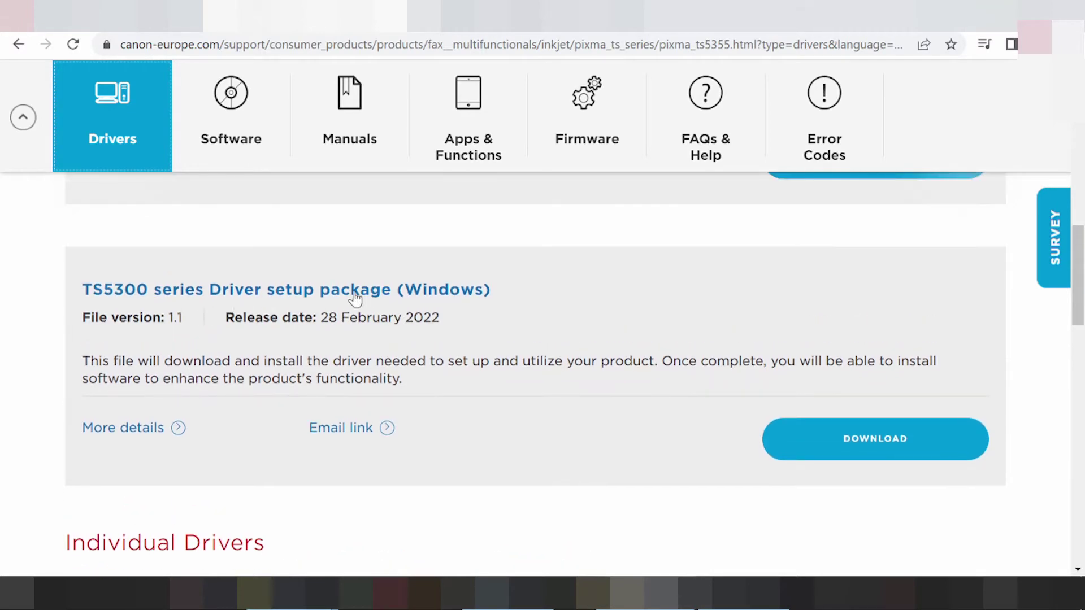
scroll(378, 296, up, 5)
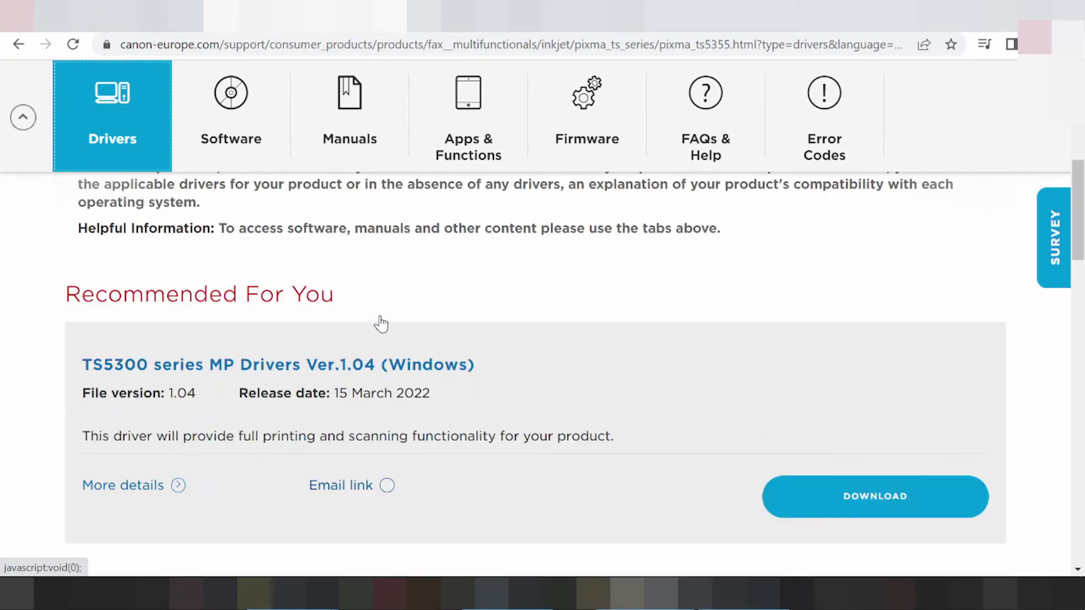
scroll(283, 339, up, 4)
scroll(280, 347, down, 3)
scroll(276, 360, down, 4)
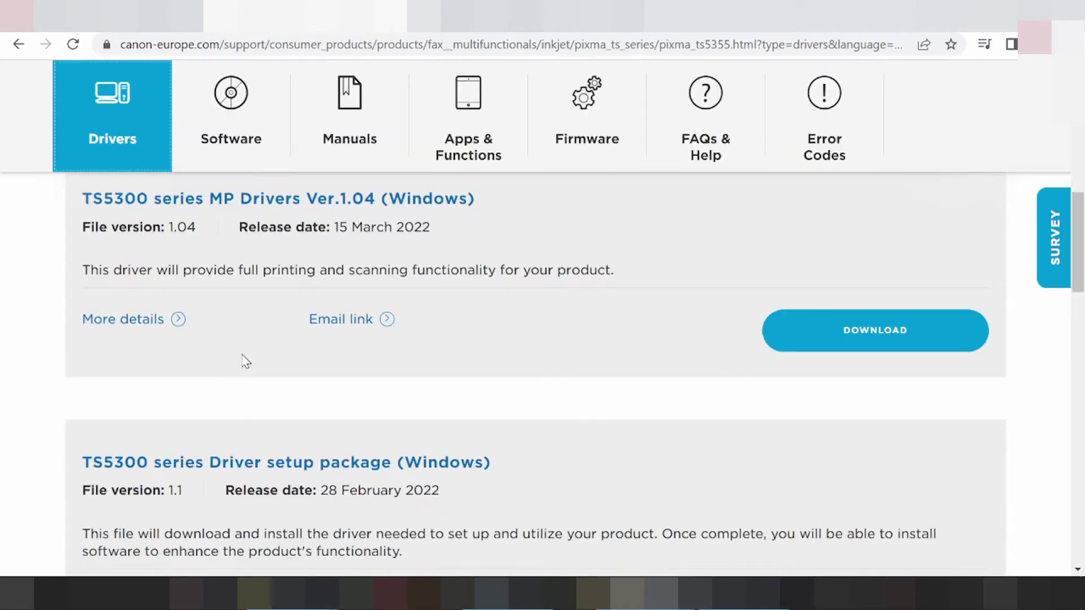
scroll(152, 352, up, 3)
drag(166, 297, 260, 298)
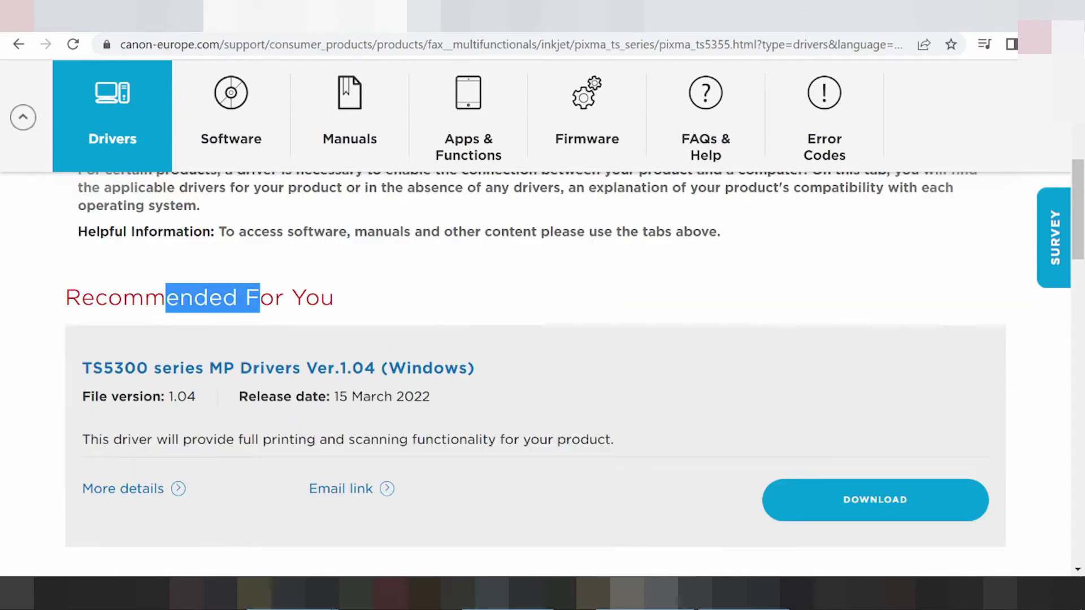
scroll(331, 339, up, 4)
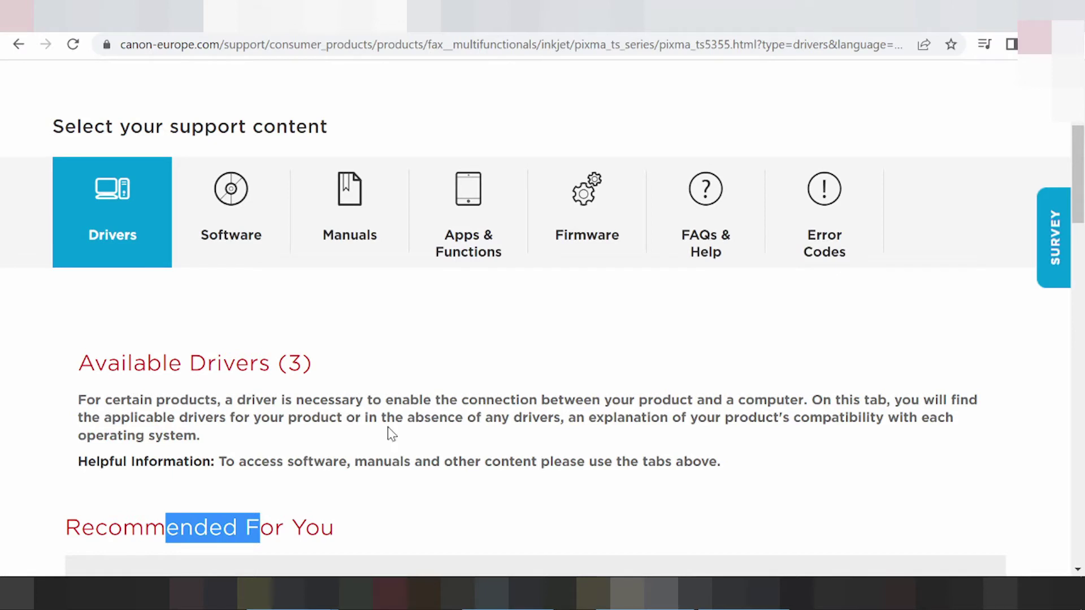
scroll(421, 452, down, 5)
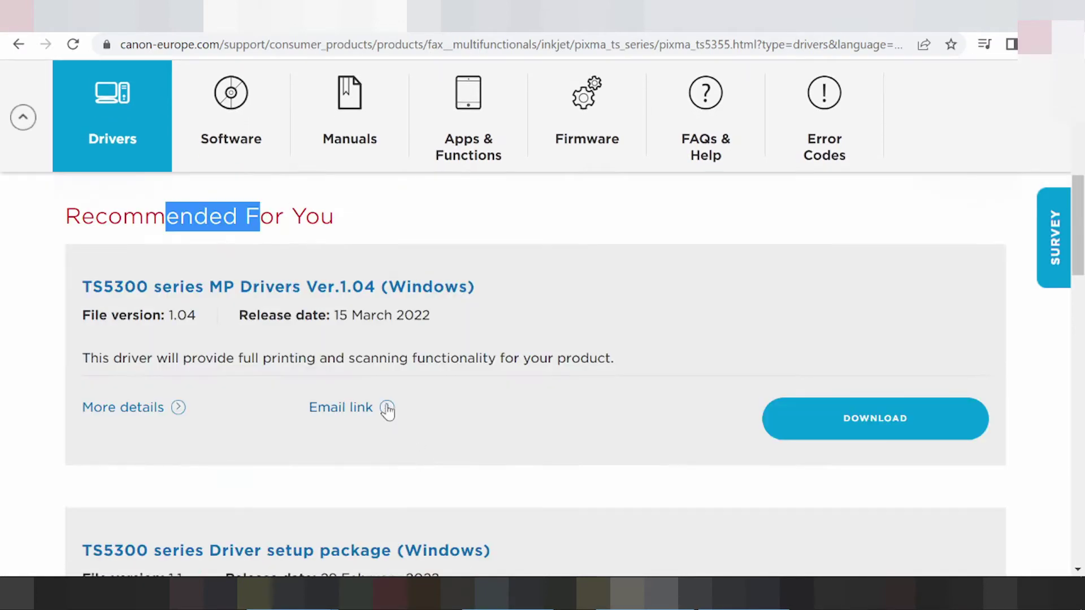
drag(238, 358, 570, 373)
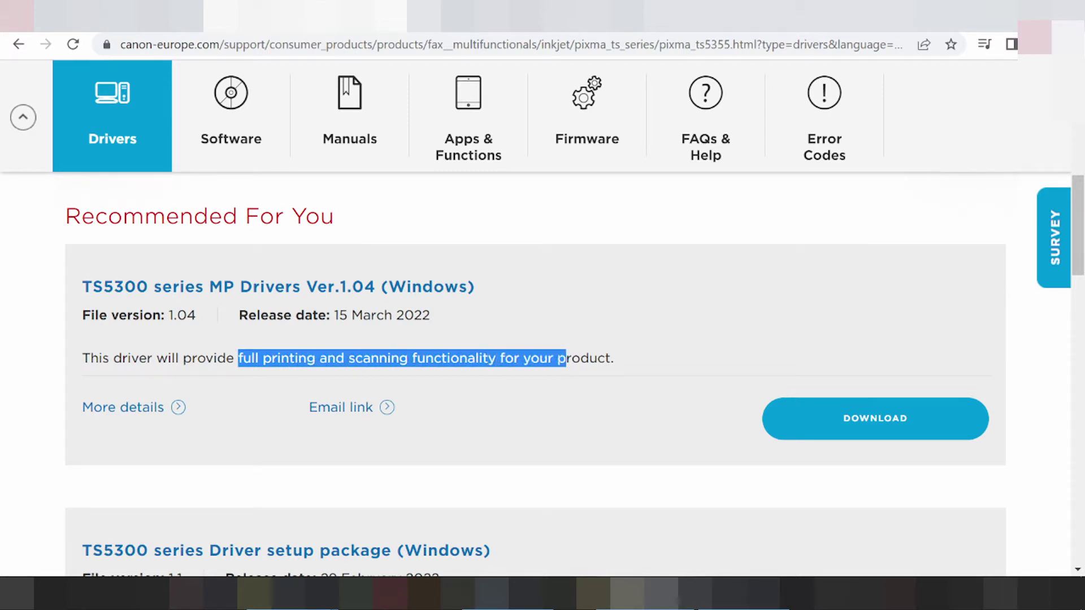
scroll(559, 329, down, 5)
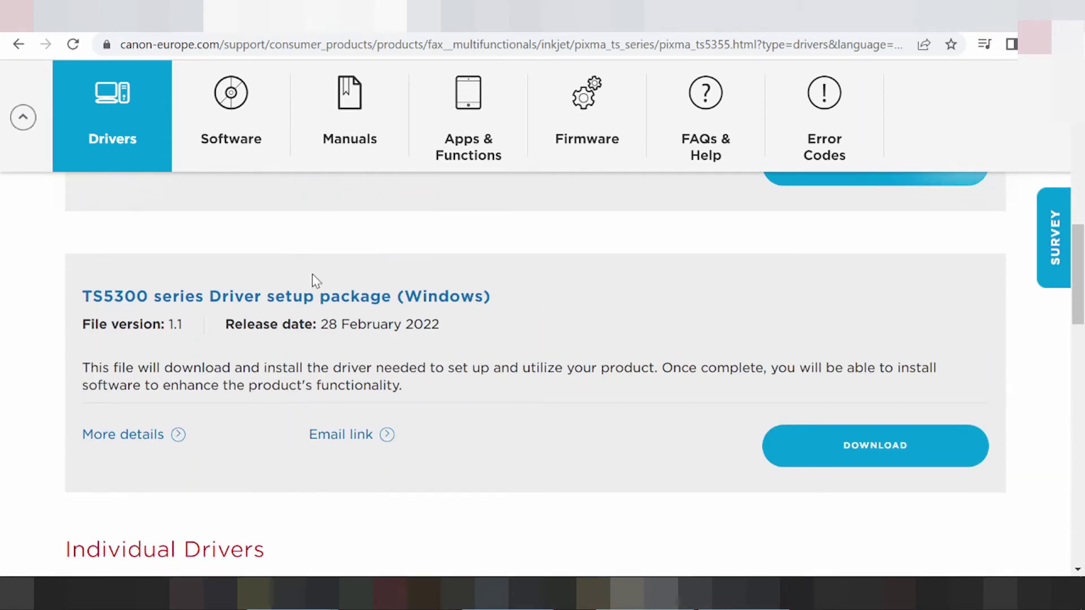
scroll(464, 319, down, 5)
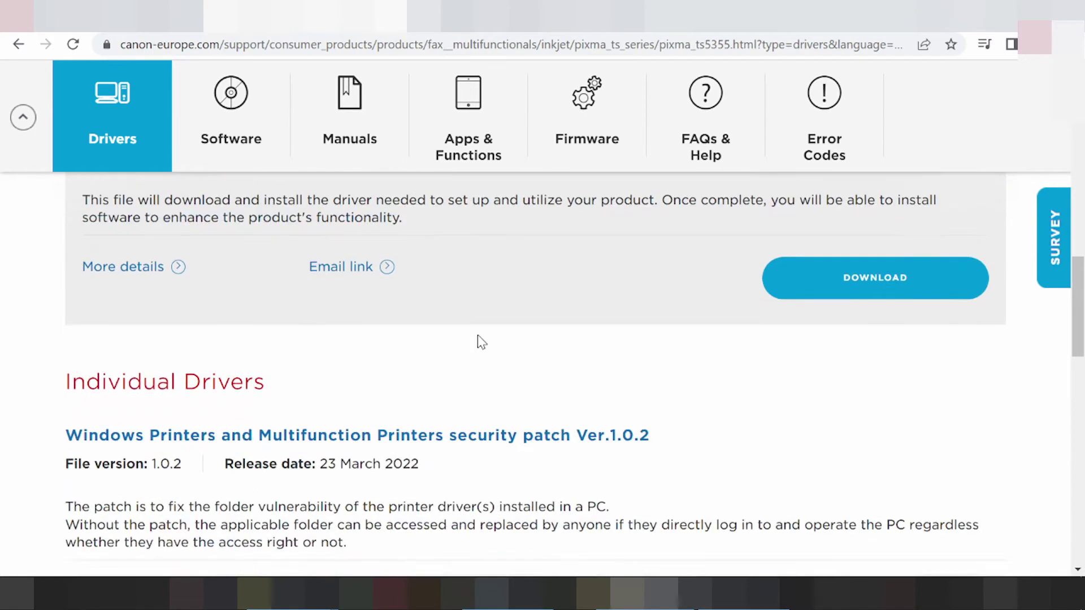
scroll(480, 333, down, 2)
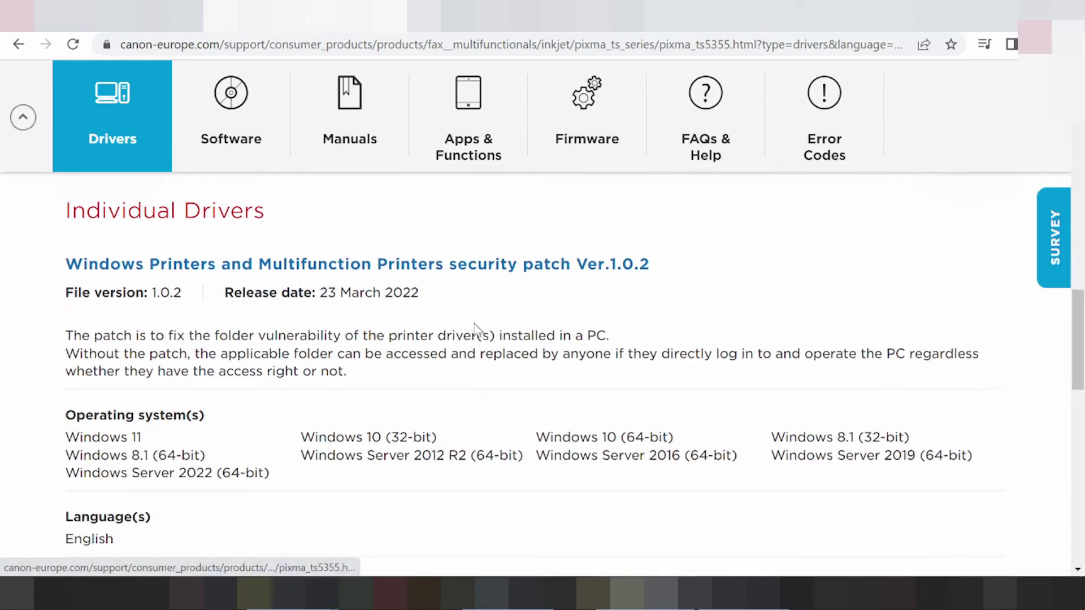
scroll(340, 296, down, 11)
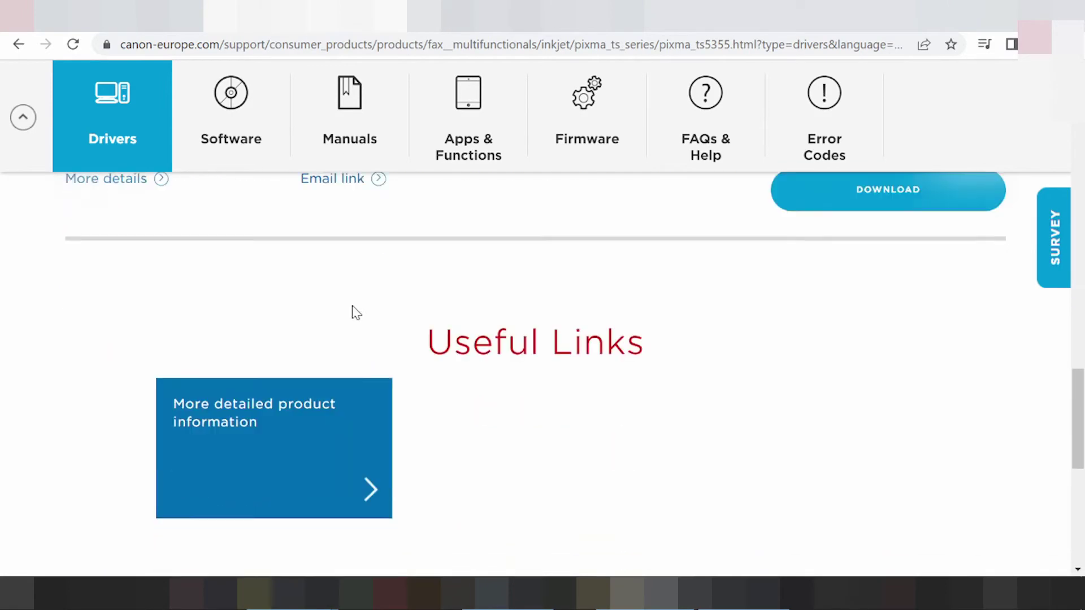
scroll(368, 312, up, 6)
Switch to the Software section and set the operating system to macOS 11 (Big Sur)
click(238, 120)
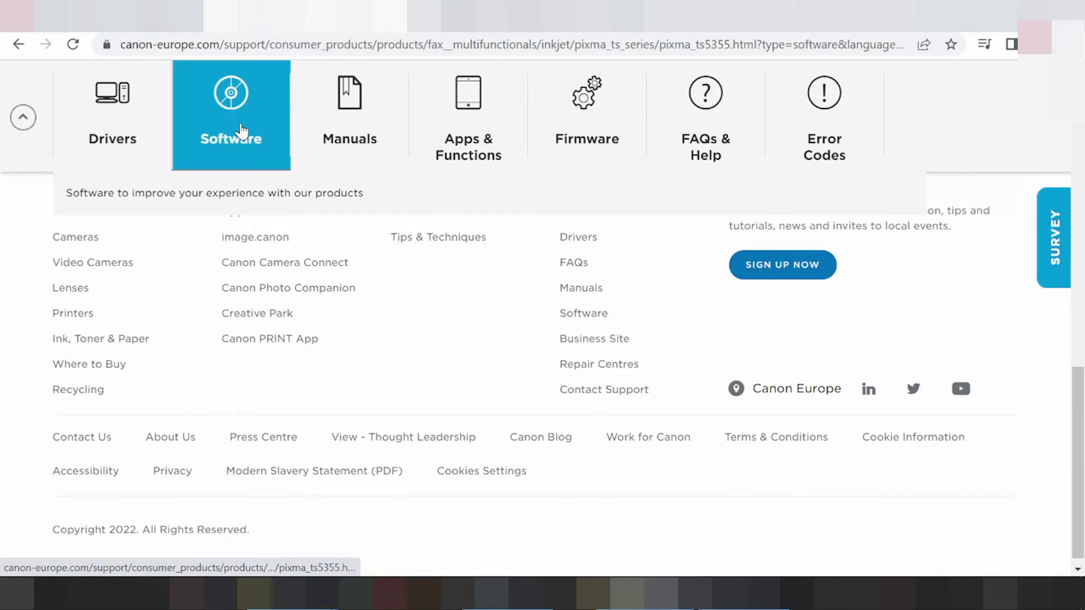
scroll(342, 340, up, 3)
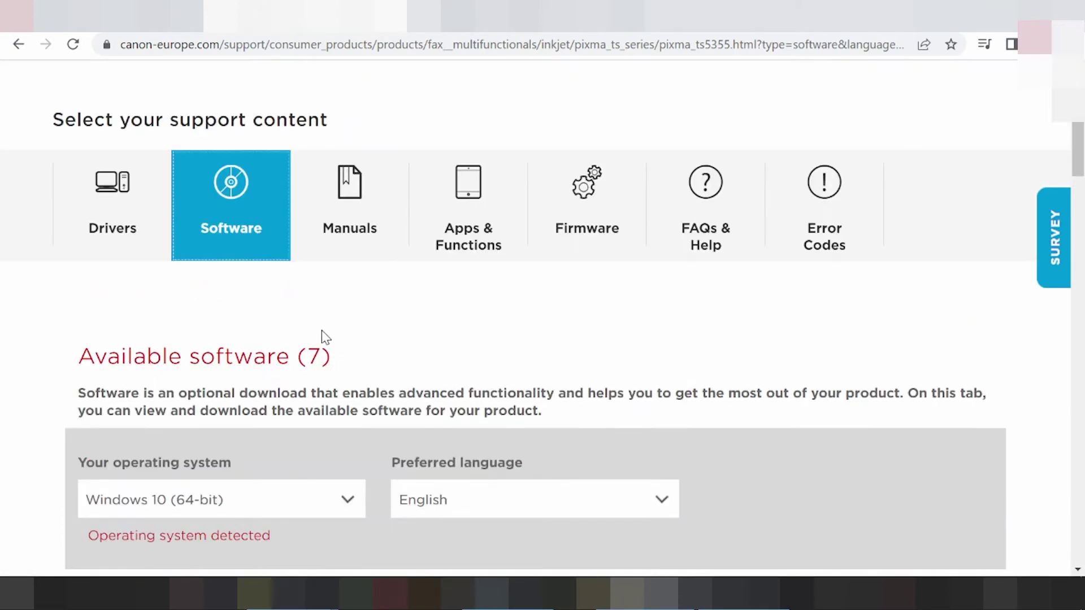
scroll(321, 330, down, 3)
click(325, 354)
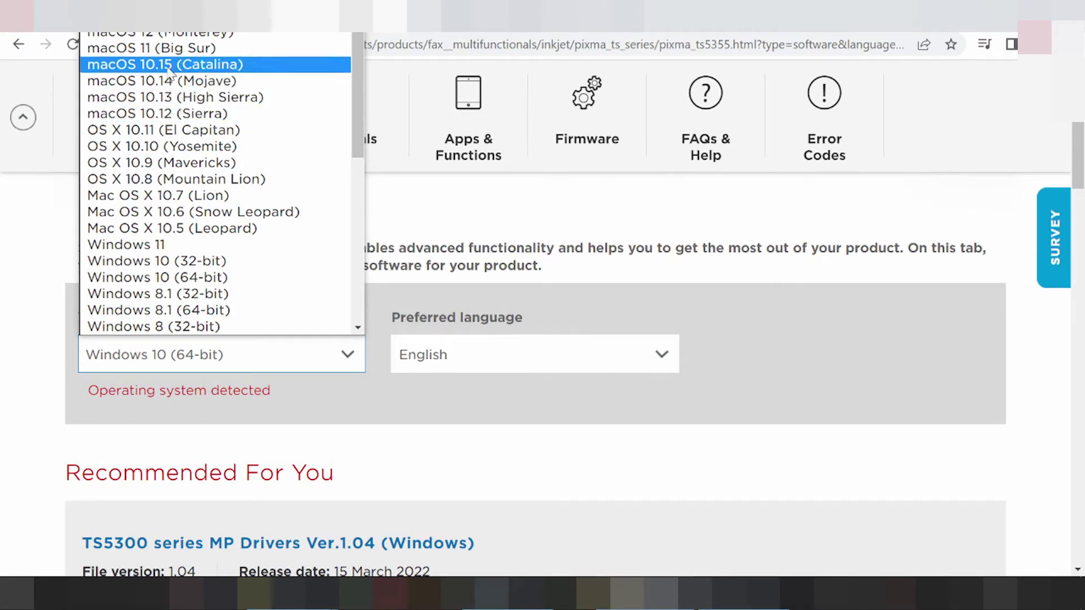
click(165, 47)
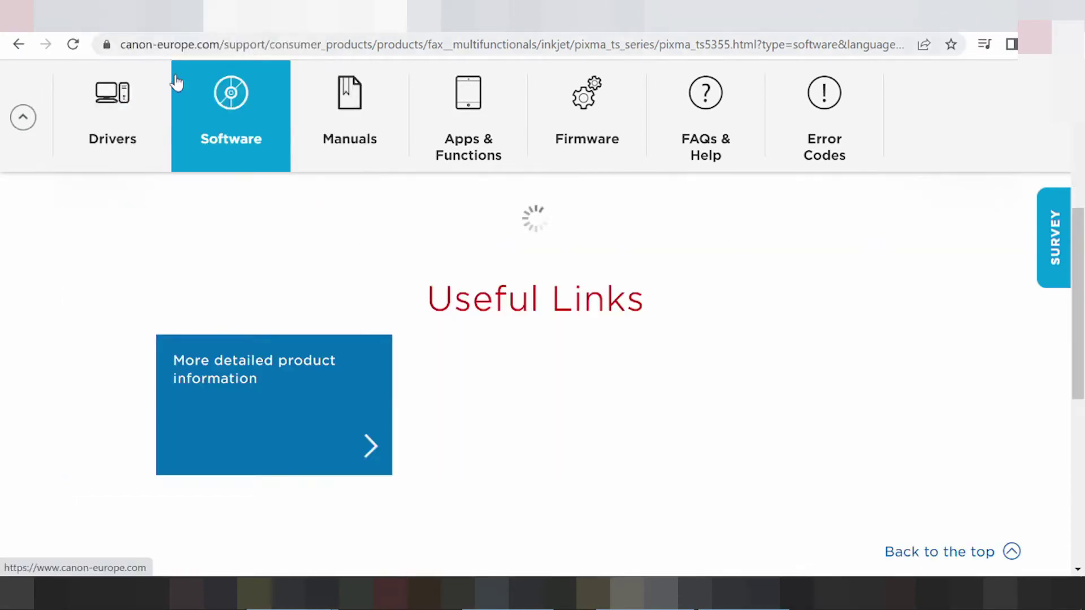
Review the macOS software list, highlighting the Mac package's release date and description
scroll(327, 286, down, 5)
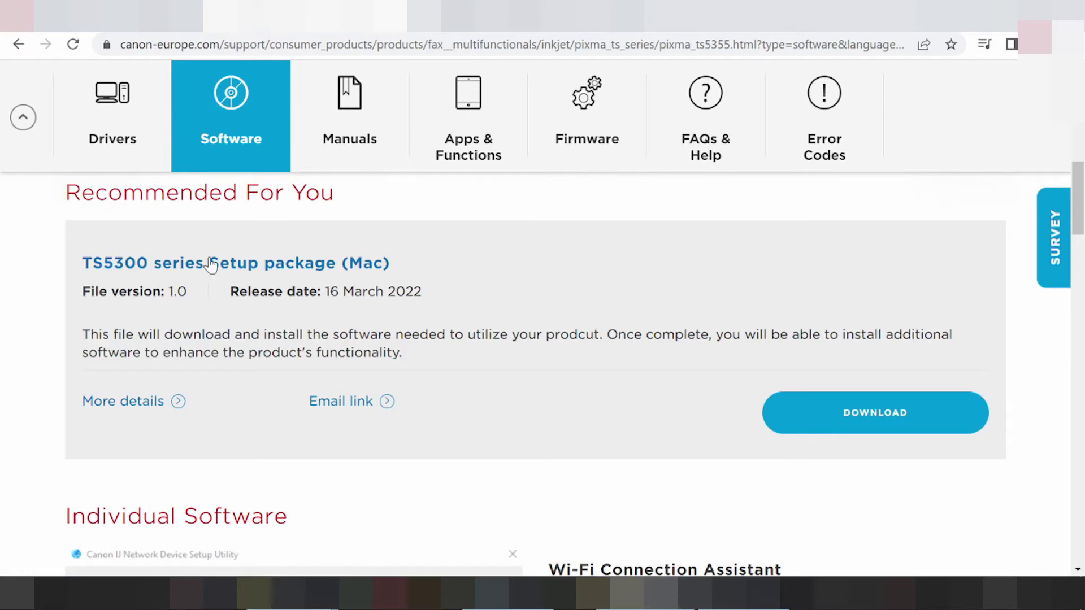
scroll(135, 232, up, 2)
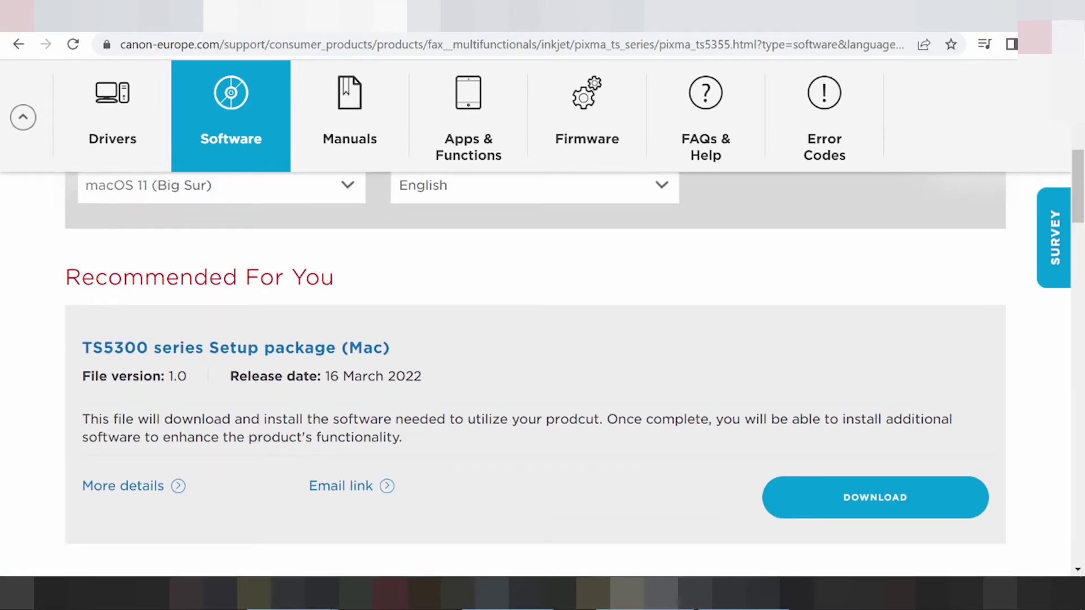
drag(283, 377, 411, 398)
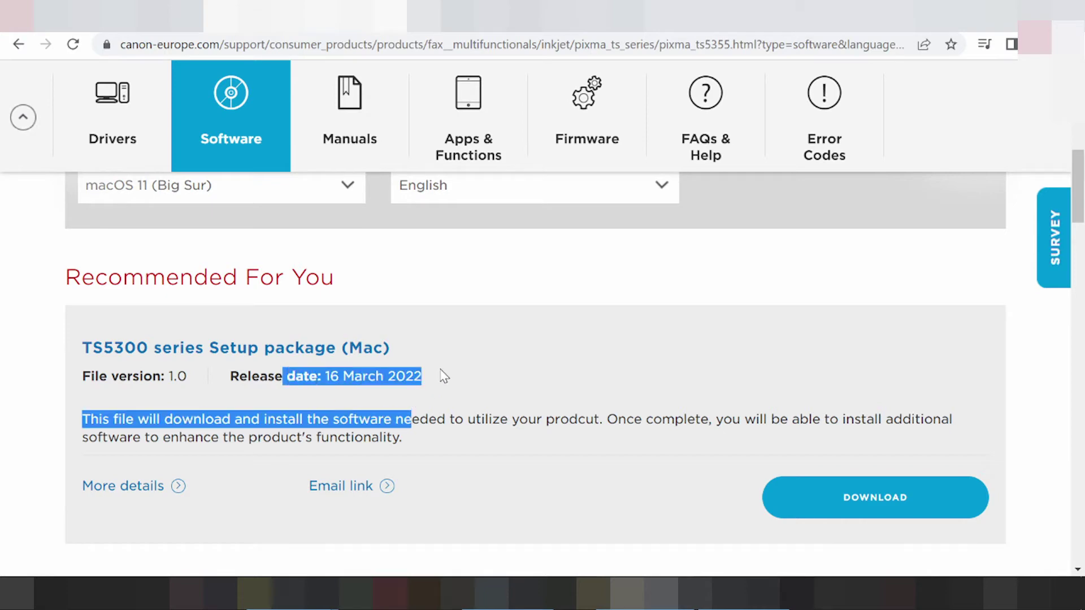
scroll(443, 376, down, 9)
scroll(451, 362, up, 4)
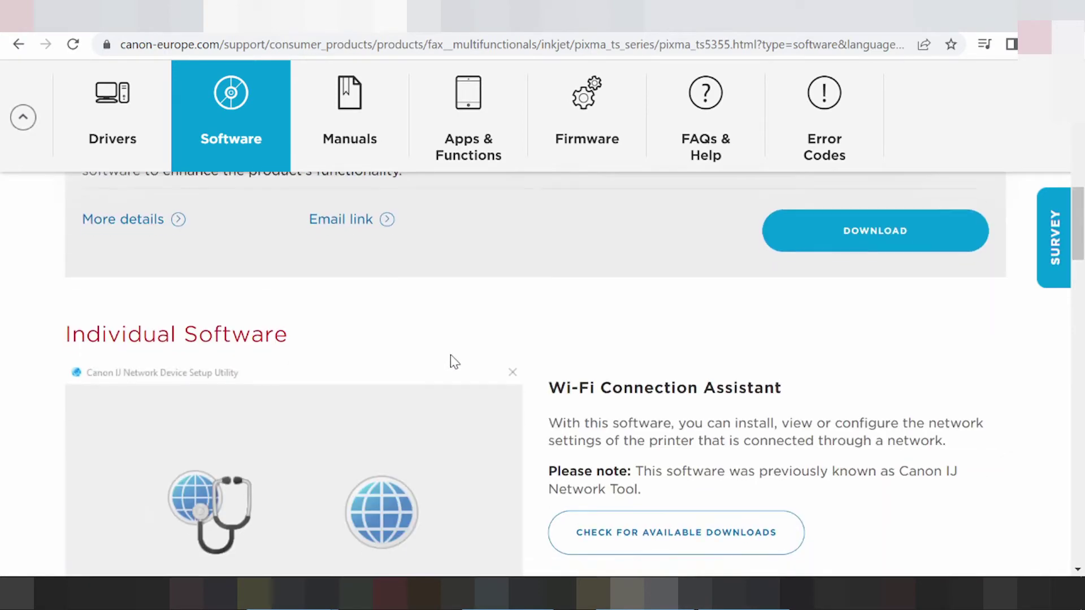
scroll(450, 356, down, 6)
scroll(447, 346, down, 5)
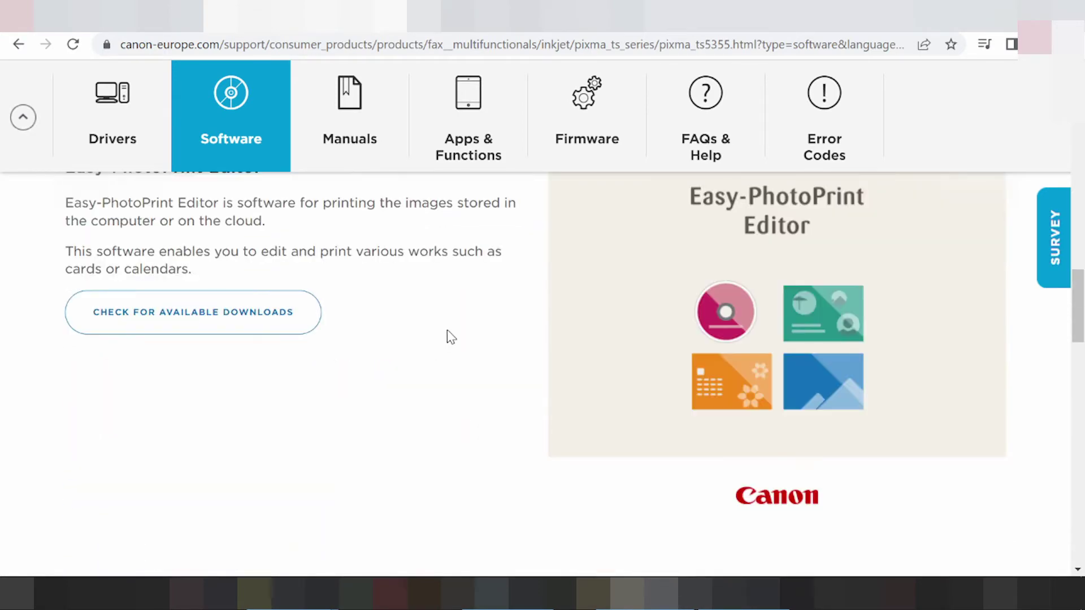
scroll(462, 338, up, 3)
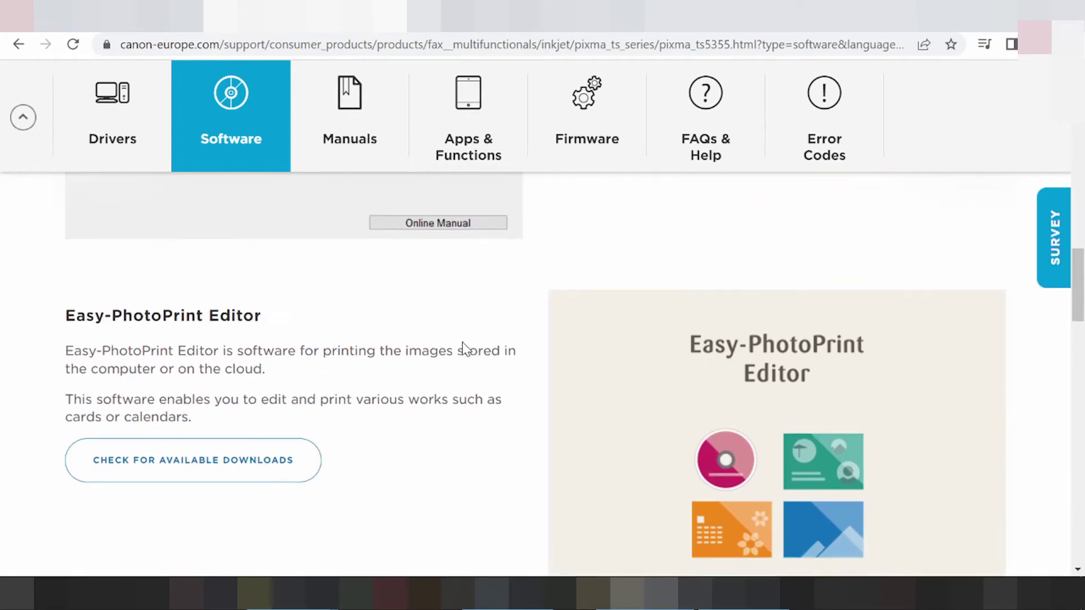
scroll(464, 340, down, 9)
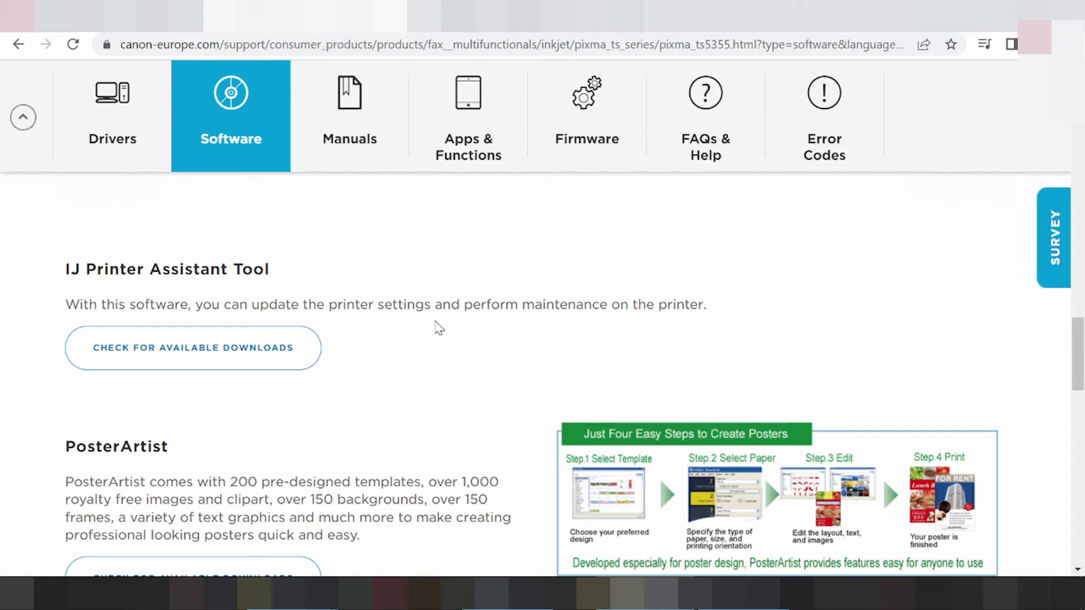
scroll(375, 328, down, 3)
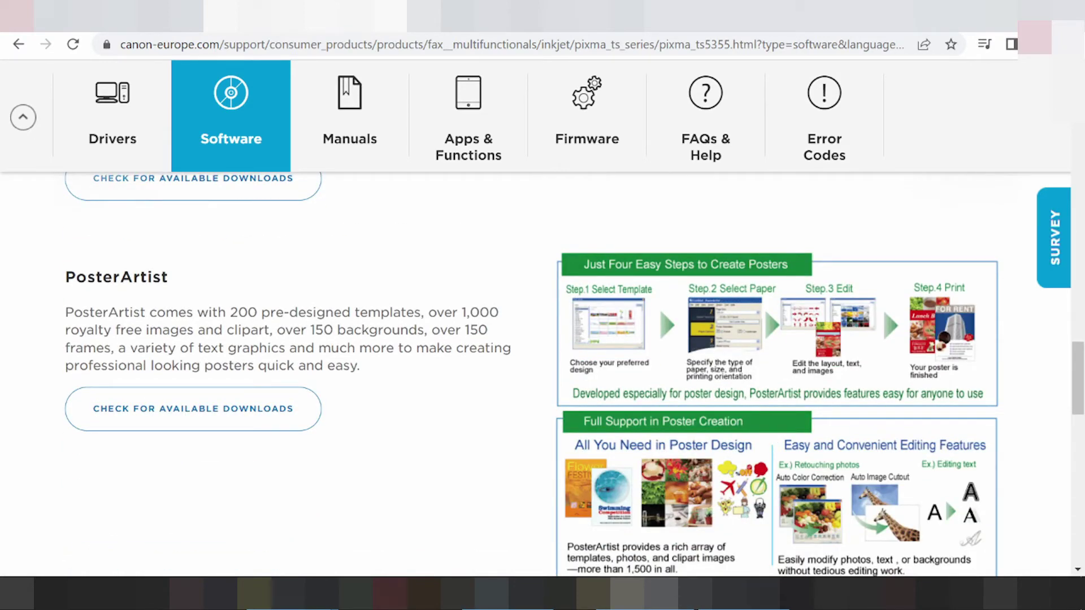
scroll(516, 370, down, 5)
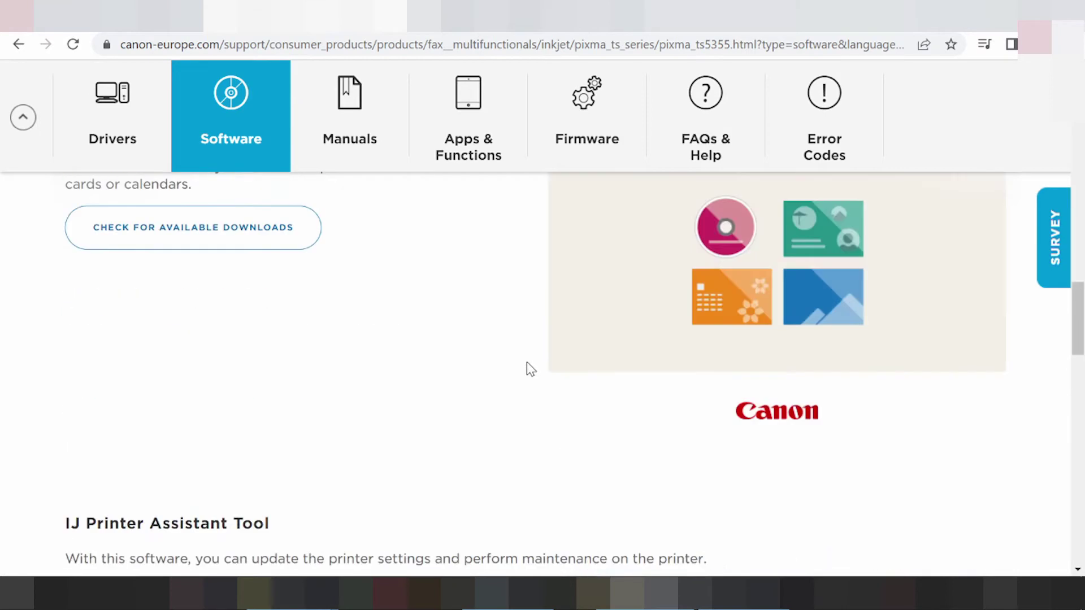
scroll(515, 341, up, 6)
drag(515, 339, 545, 263)
Confirm no firmware exists, then list Windows 11 software recommending MP Drivers Ver.1.04
click(565, 144)
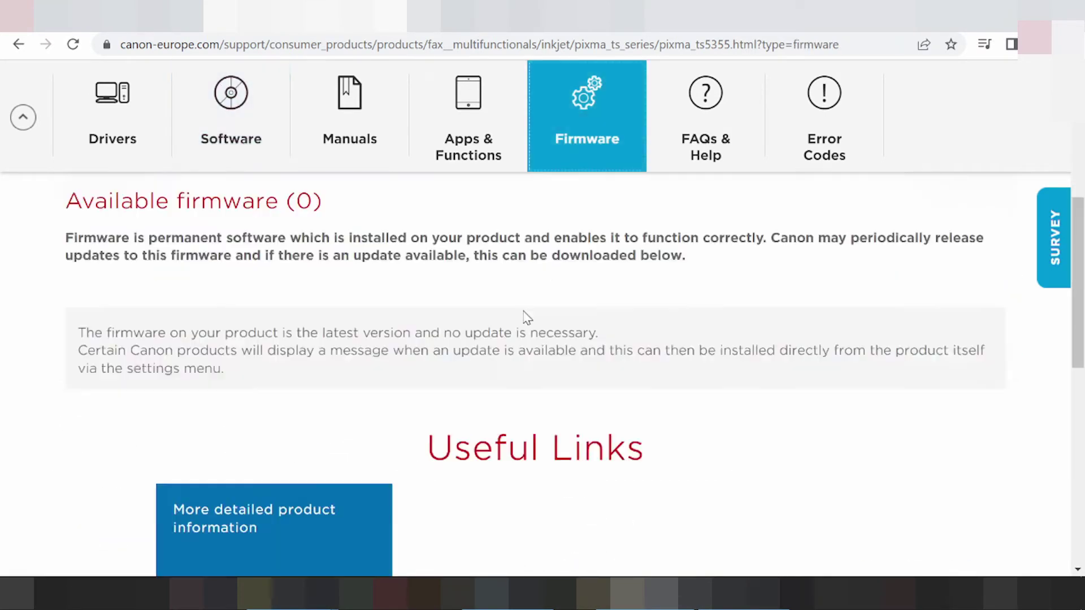
scroll(527, 319, up, 3)
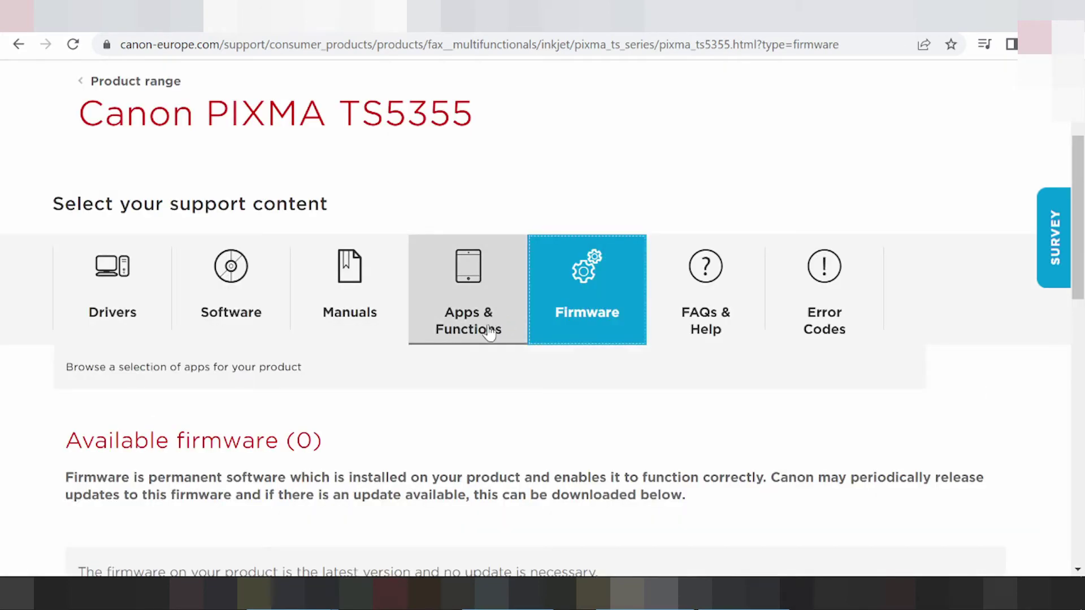
click(255, 314)
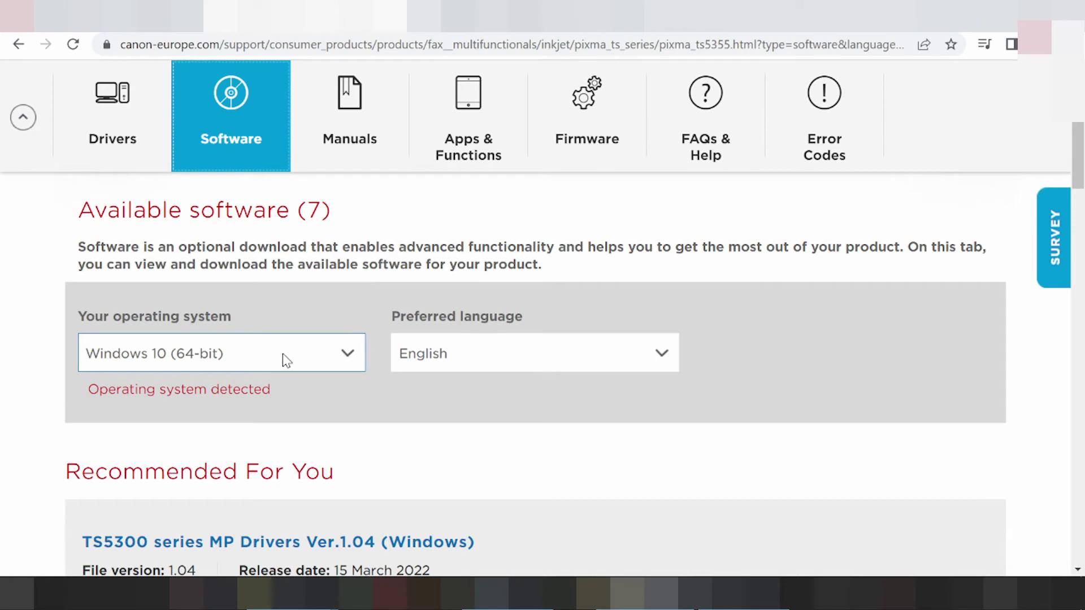
click(282, 354)
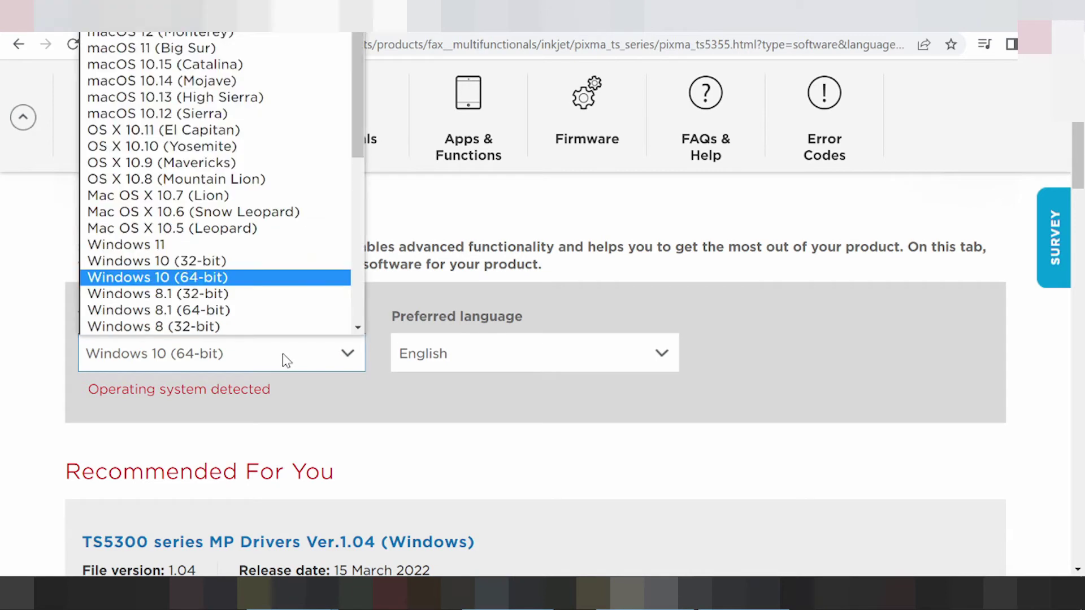
click(199, 248)
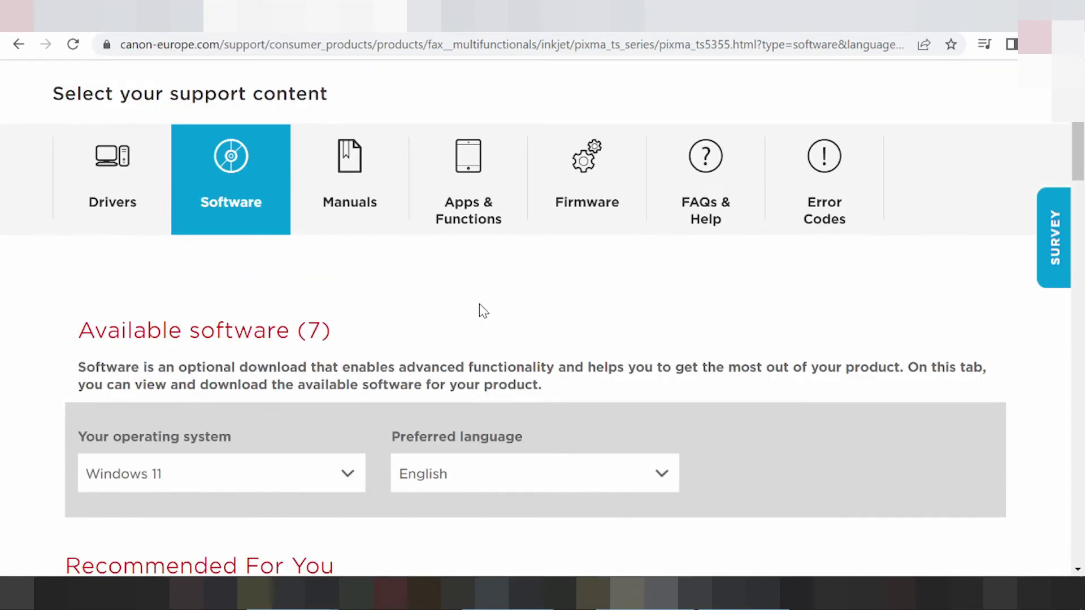
scroll(477, 311, down, 6)
scroll(473, 314, up, 2)
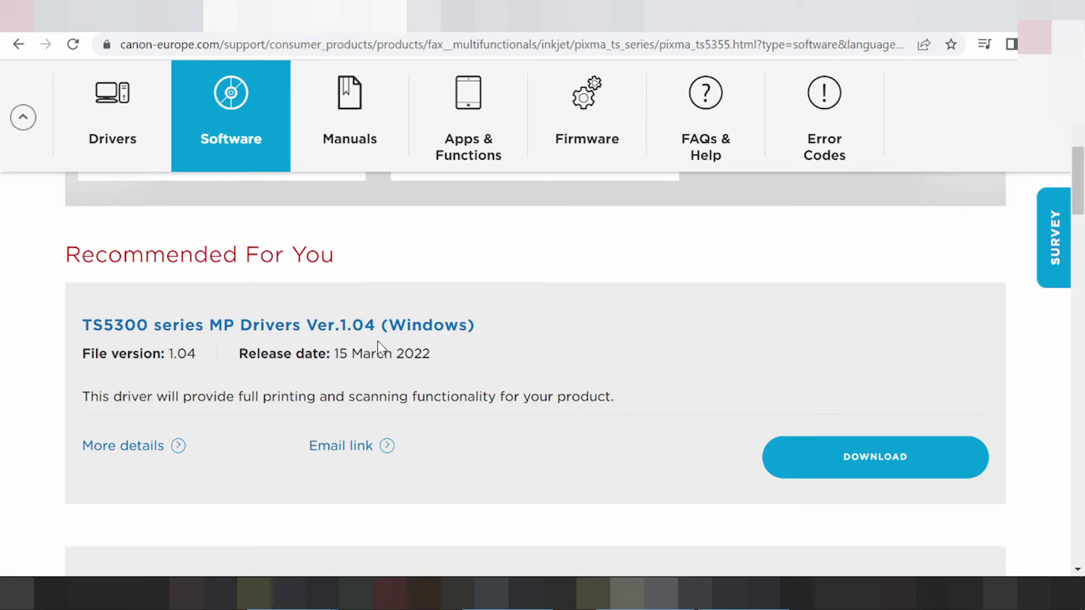
drag(340, 354, 430, 355)
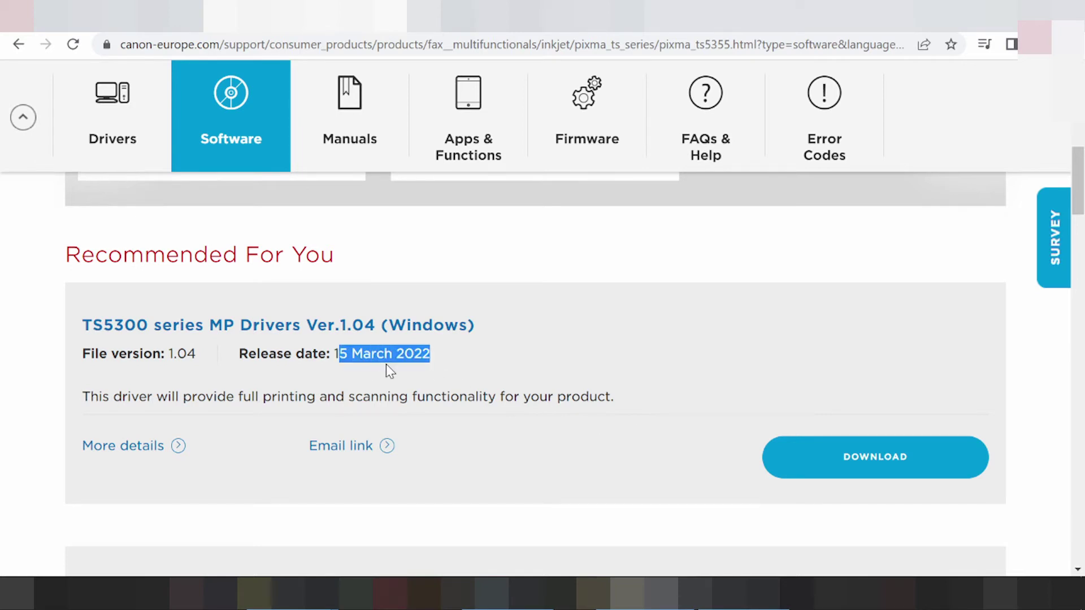
drag(220, 361, 374, 366)
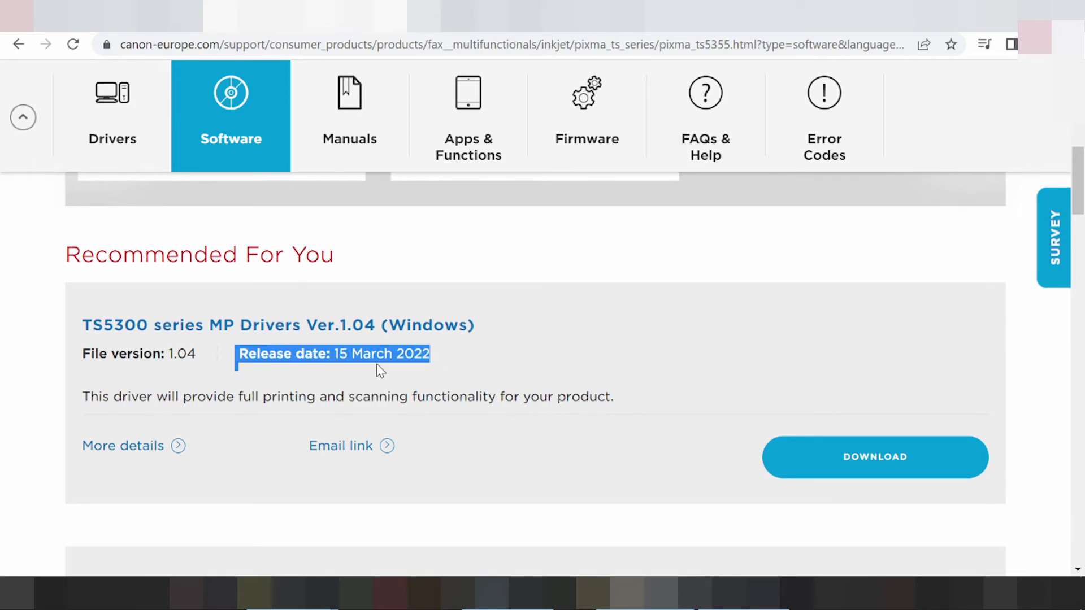
drag(103, 325, 198, 356)
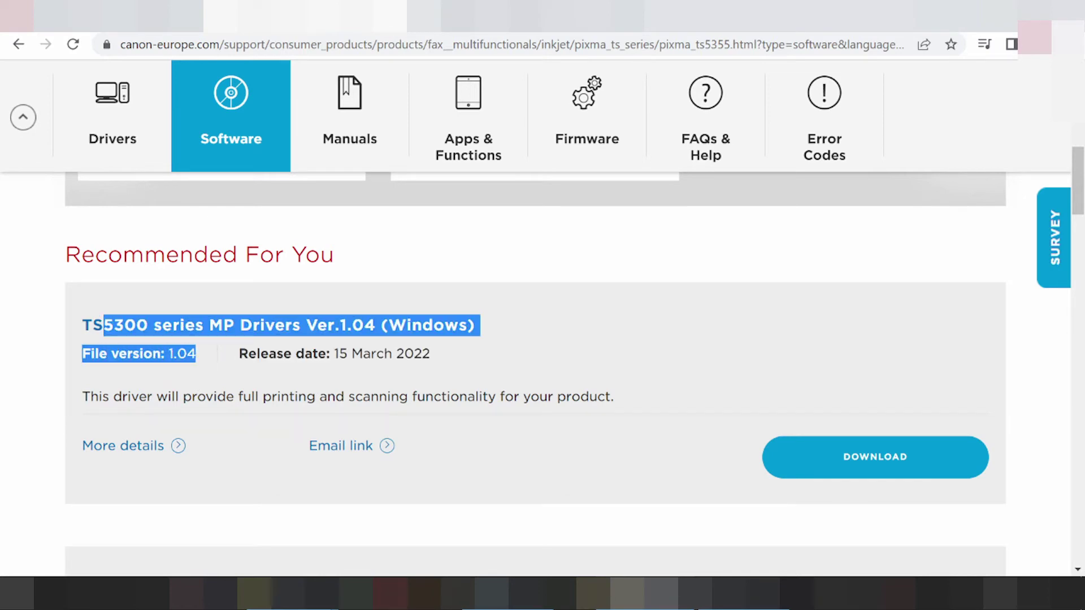
scroll(598, 342, down, 5)
scroll(611, 340, down, 5)
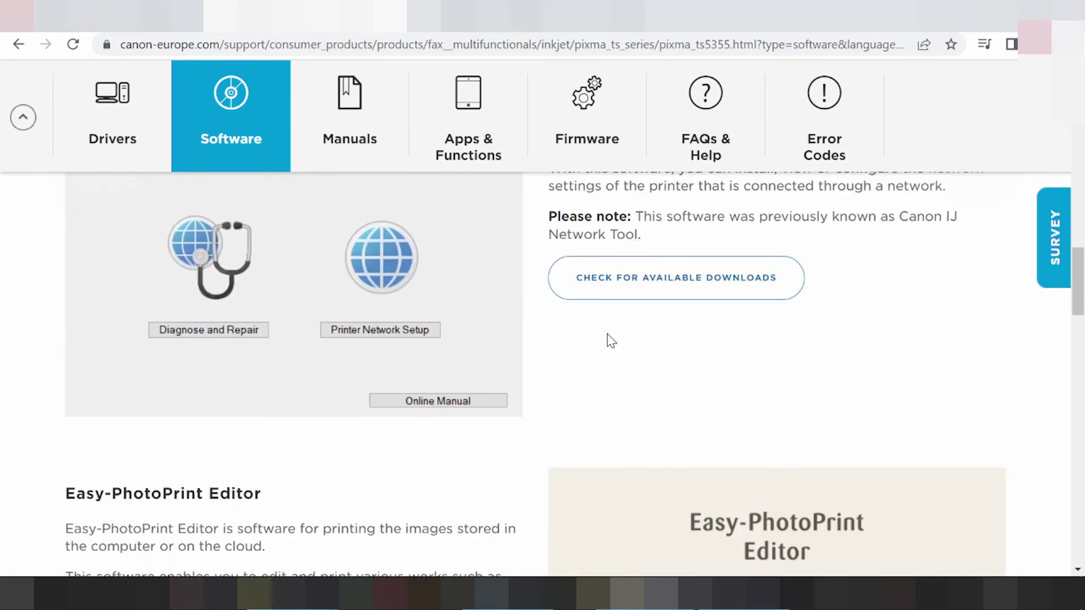
scroll(612, 347, up, 5)
scroll(525, 346, down, 4)
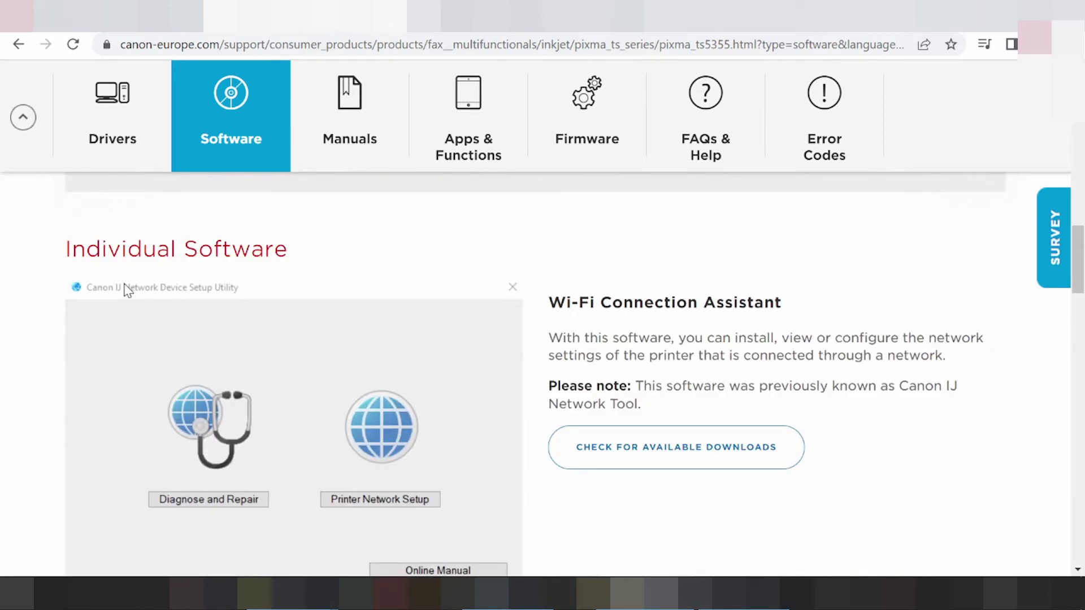
drag(547, 302, 729, 314)
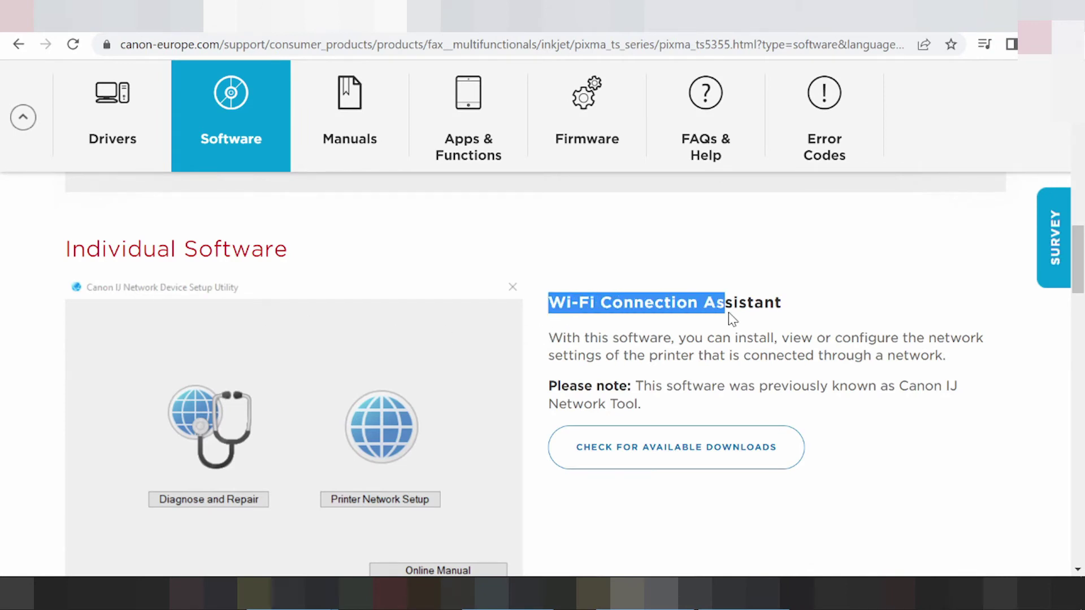
scroll(648, 356, down, 1)
scroll(633, 355, down, 1)
scroll(619, 352, down, 2)
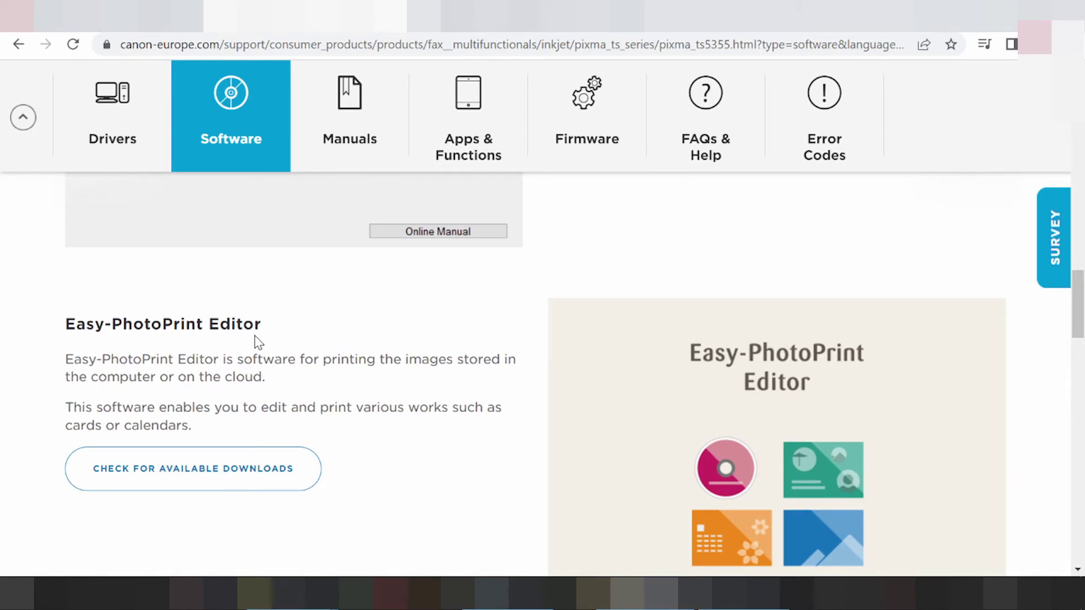
scroll(355, 348, down, 10)
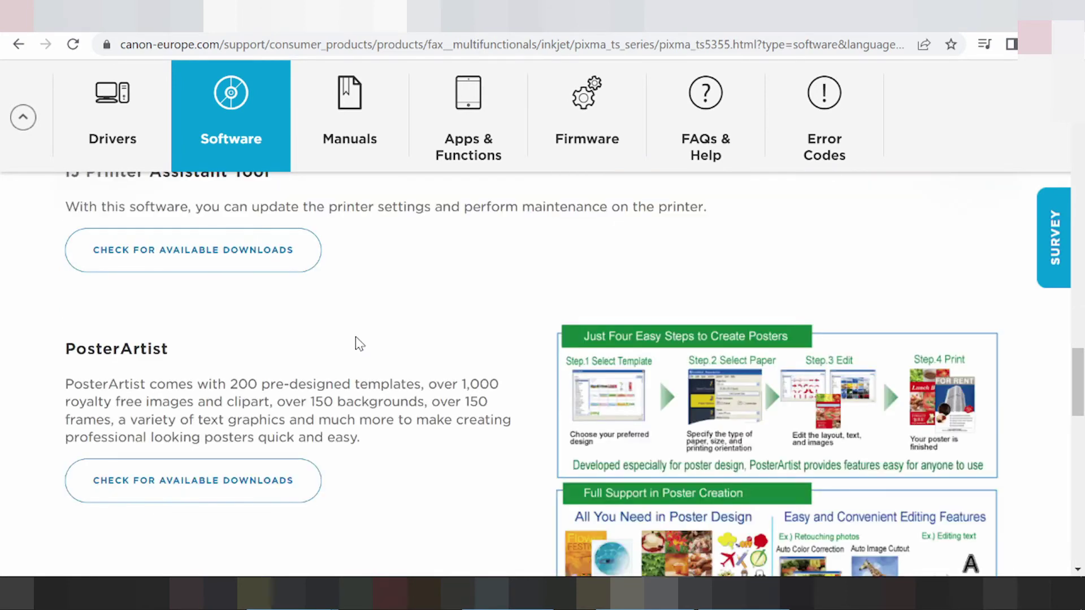
scroll(355, 344, up, 1)
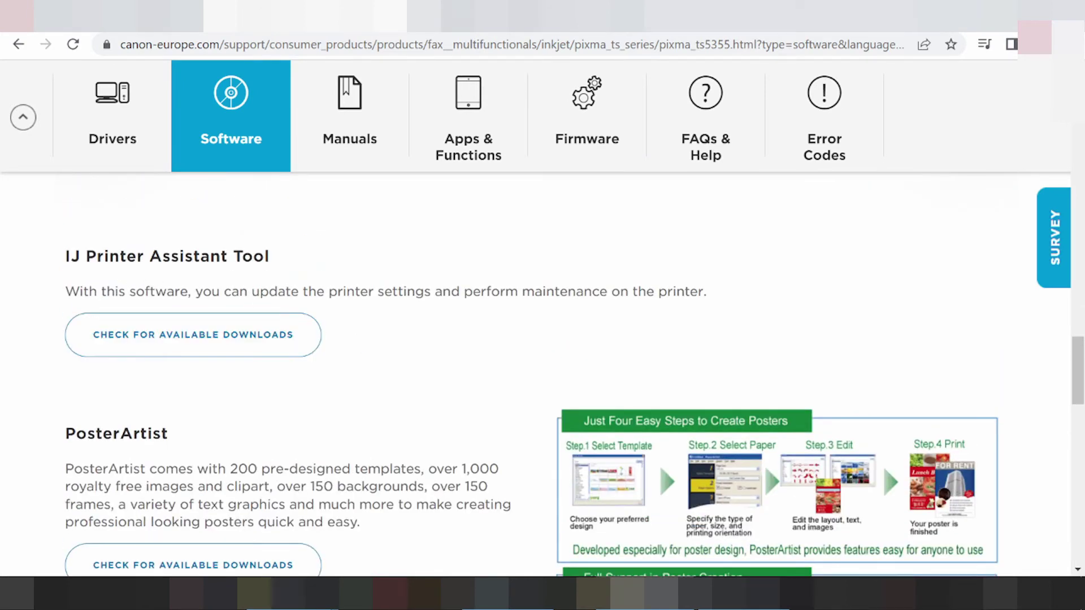
scroll(555, 330, up, 8)
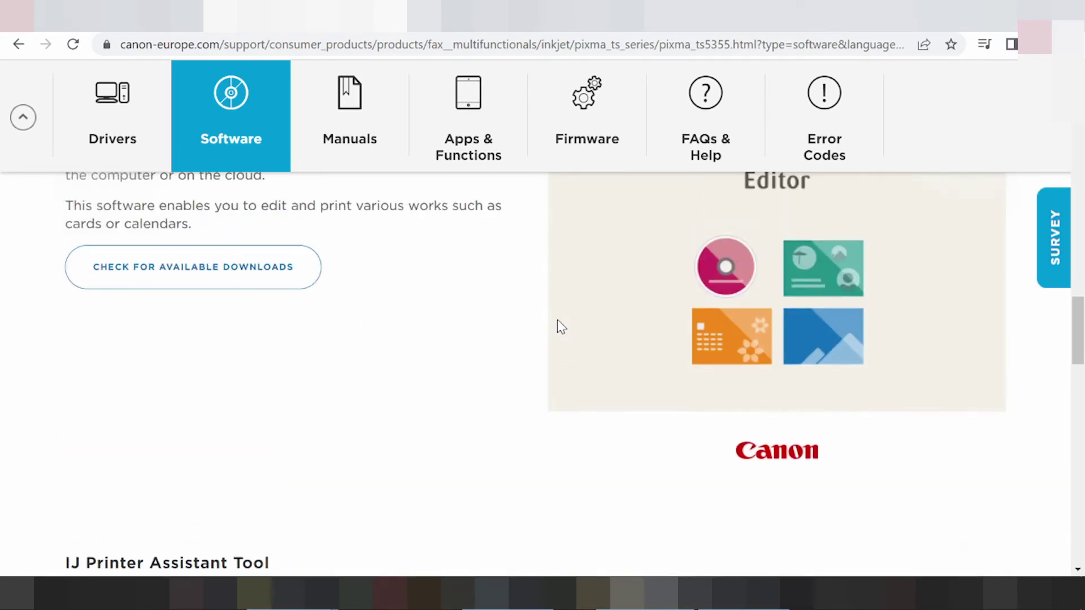
scroll(555, 345, up, 10)
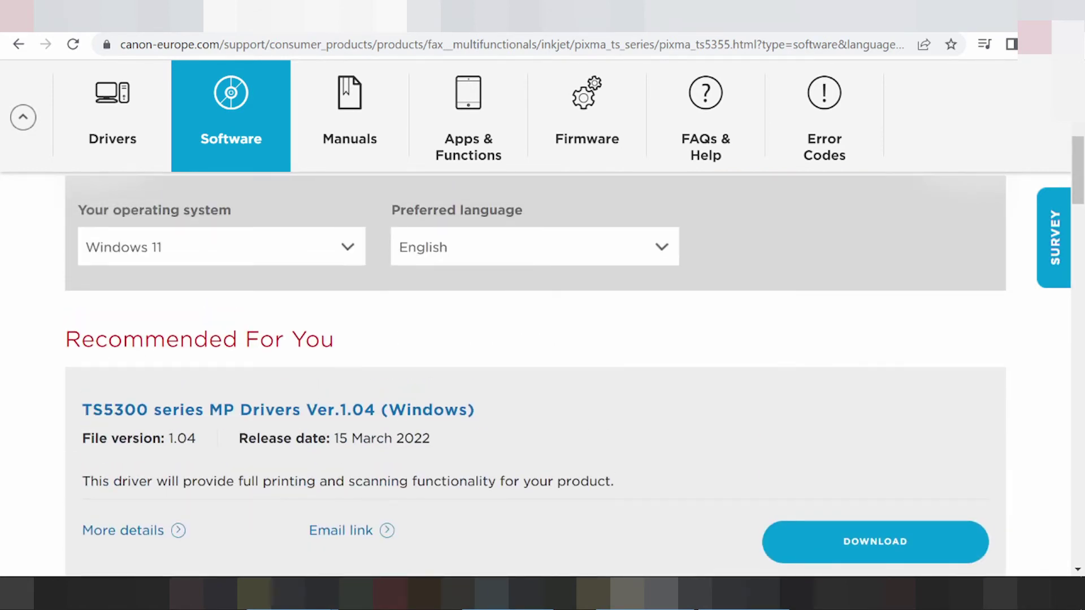
drag(65, 327, 274, 371)
drag(66, 339, 455, 323)
scroll(458, 325, down, 1)
scroll(459, 325, down, 1)
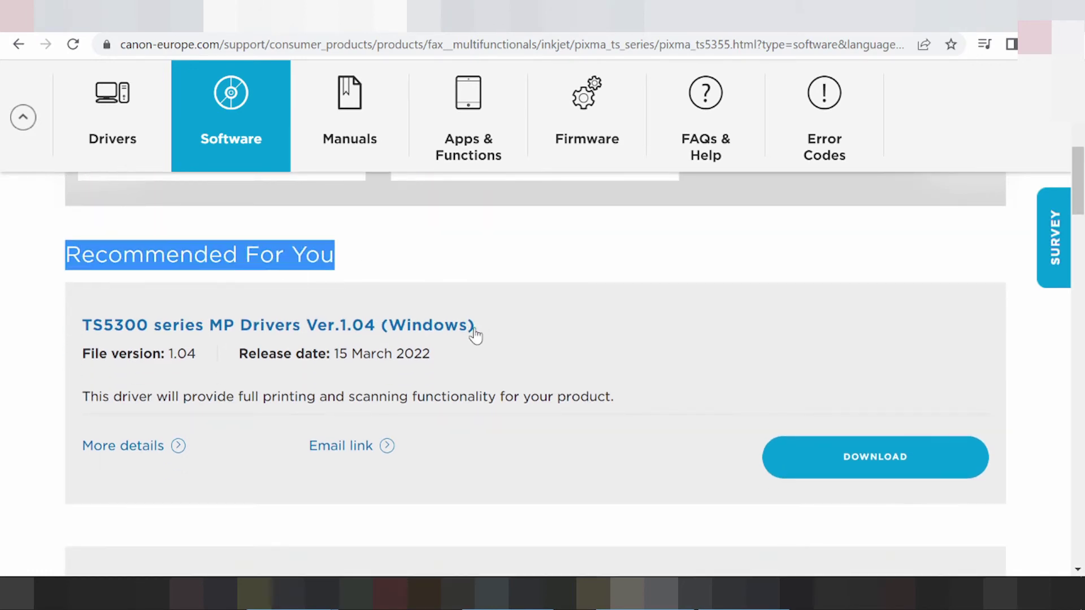
Open the MP Drivers Ver.1.04 details, collapse Precautions and expand Compatibility
click(151, 450)
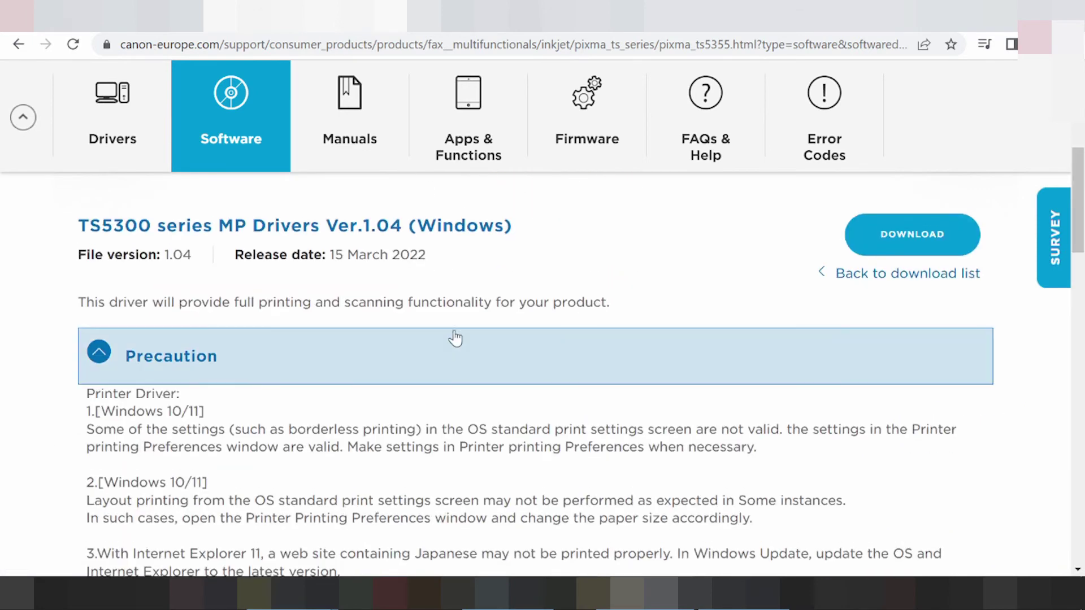
click(108, 351)
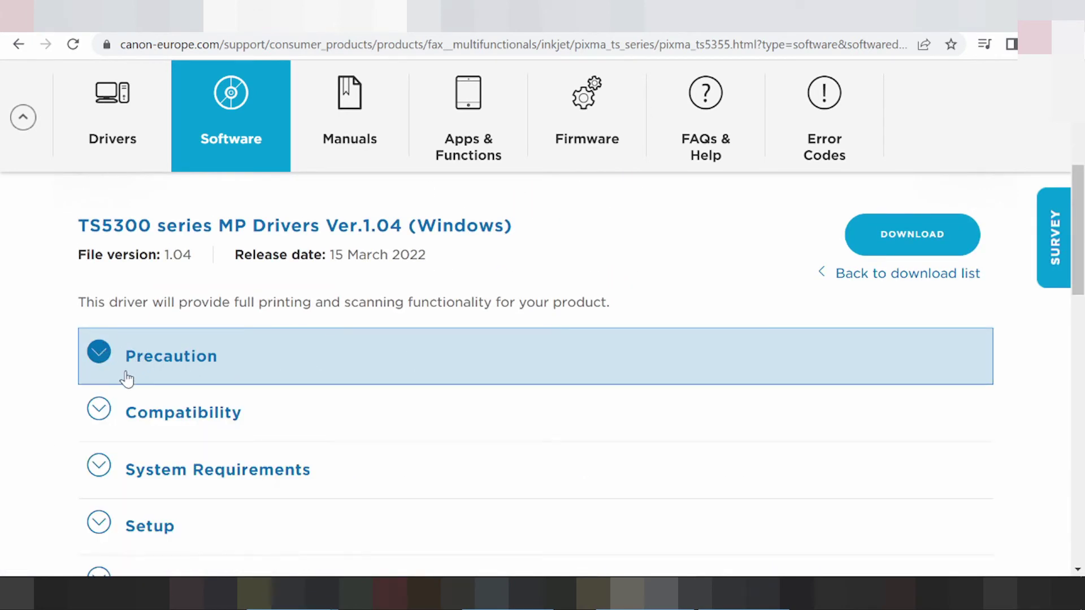
click(101, 411)
scroll(169, 350, down, 4)
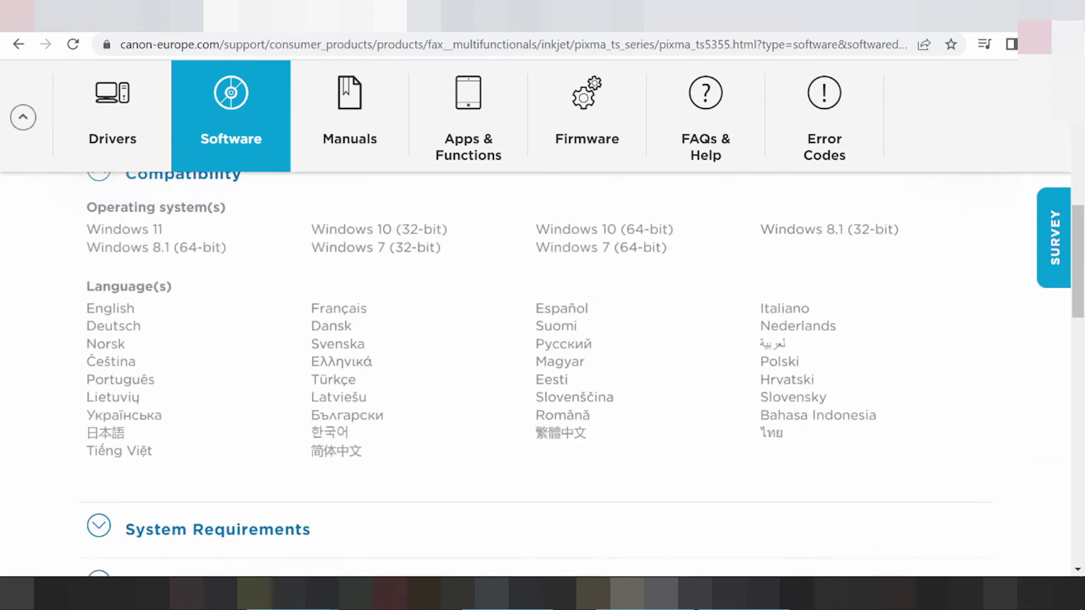
scroll(215, 334, up, 1)
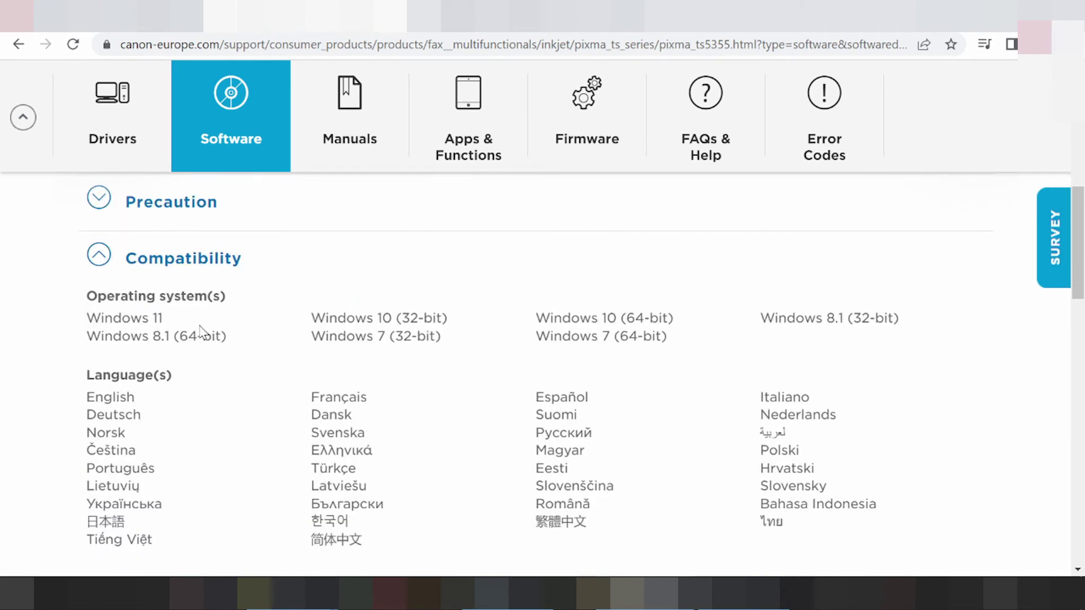
scroll(145, 356, down, 3)
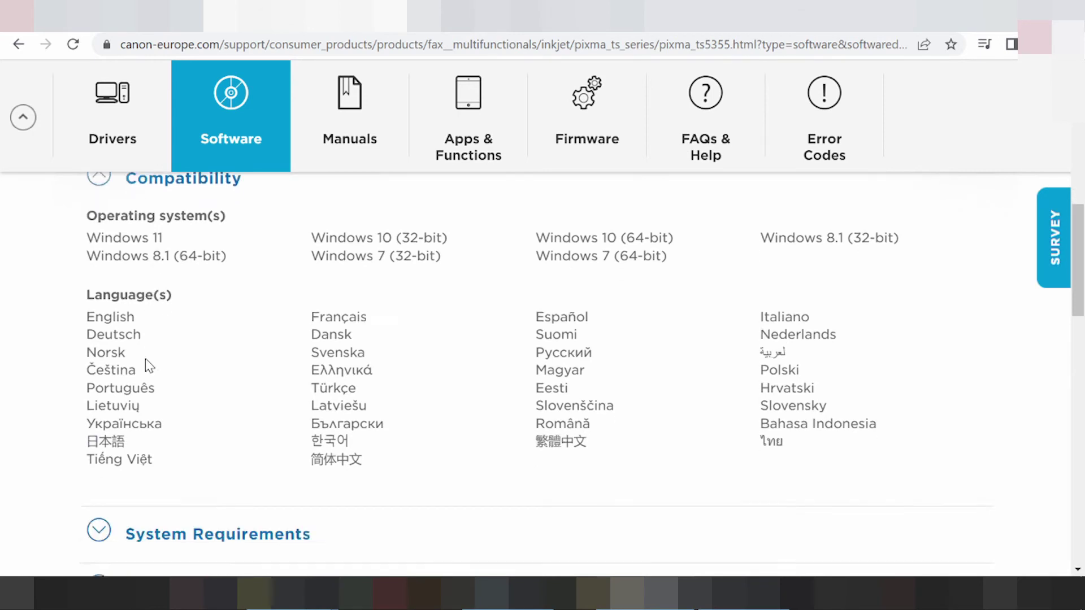
Expand System Requirements and Setup, reviewing Windows 10 requirements and installation procedures
click(106, 445)
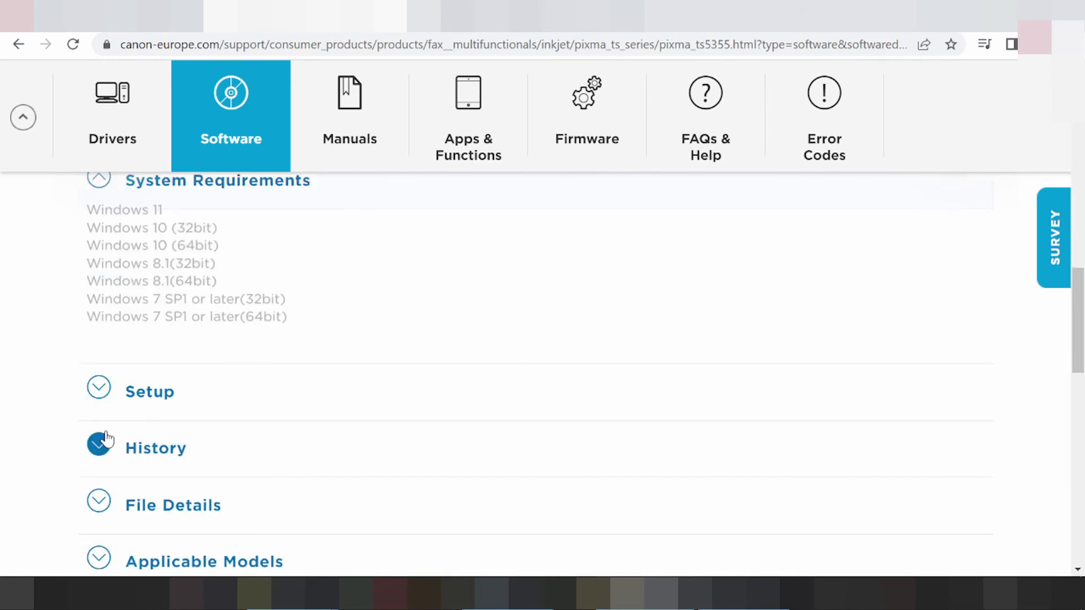
drag(131, 229, 160, 249)
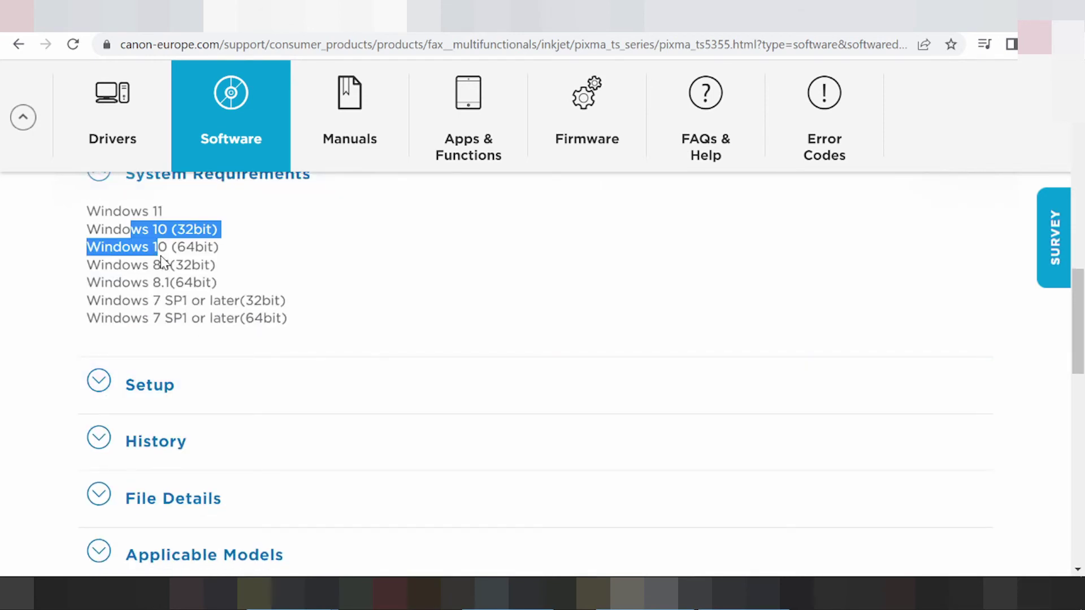
click(102, 386)
scroll(206, 304, up, 1)
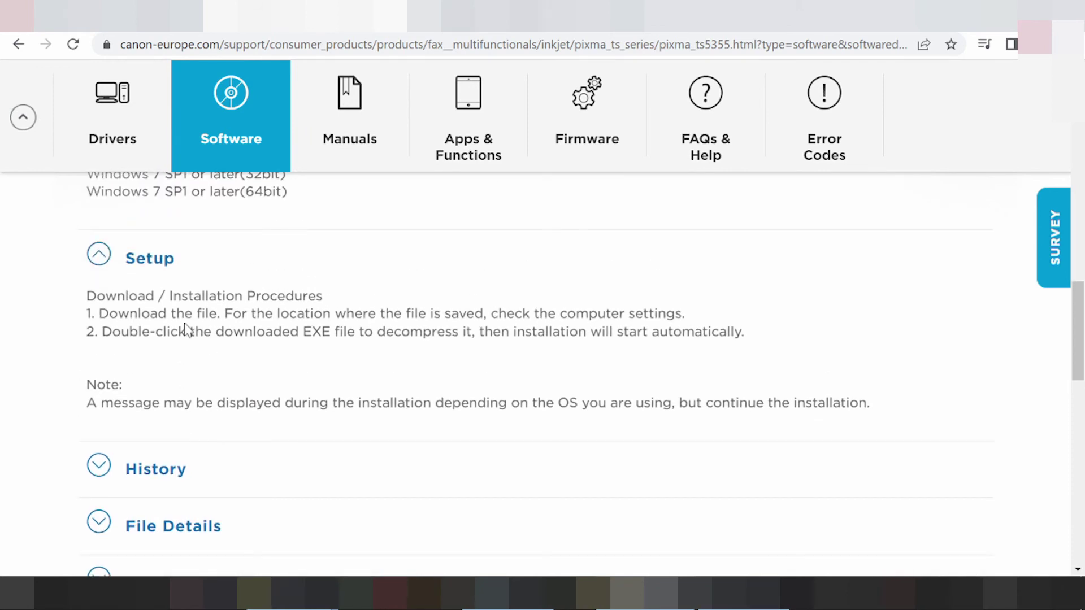
drag(96, 296, 137, 314)
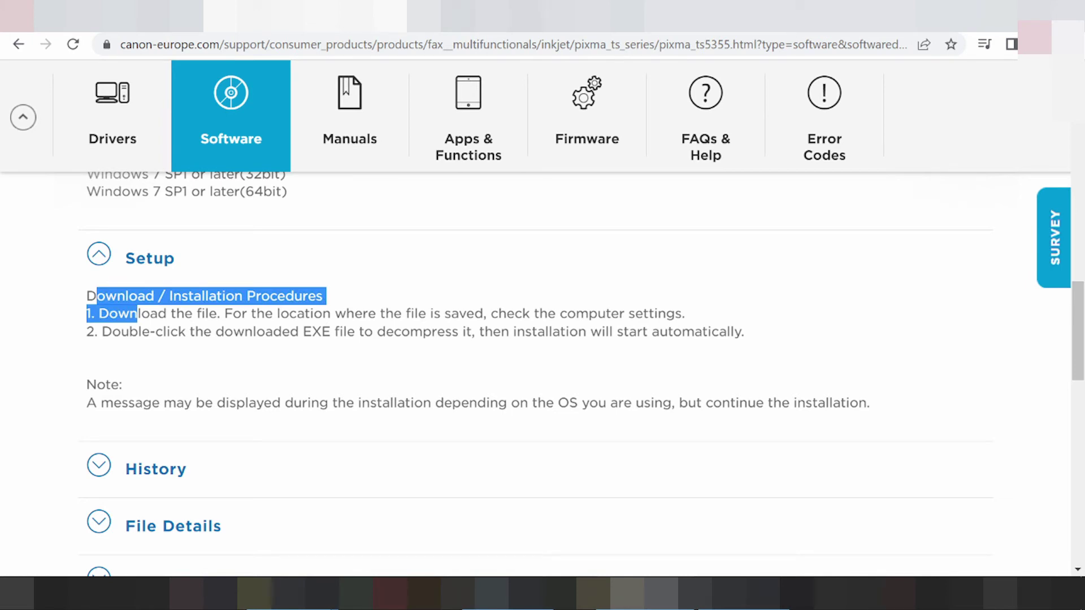
click(370, 351)
scroll(351, 364, down, 3)
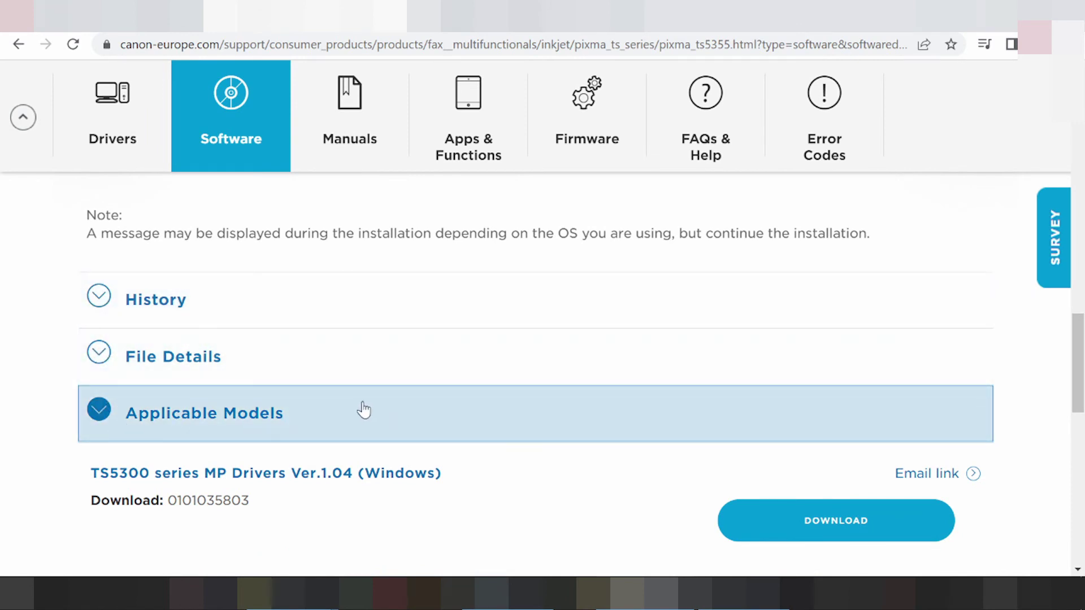
scroll(692, 421, up, 2)
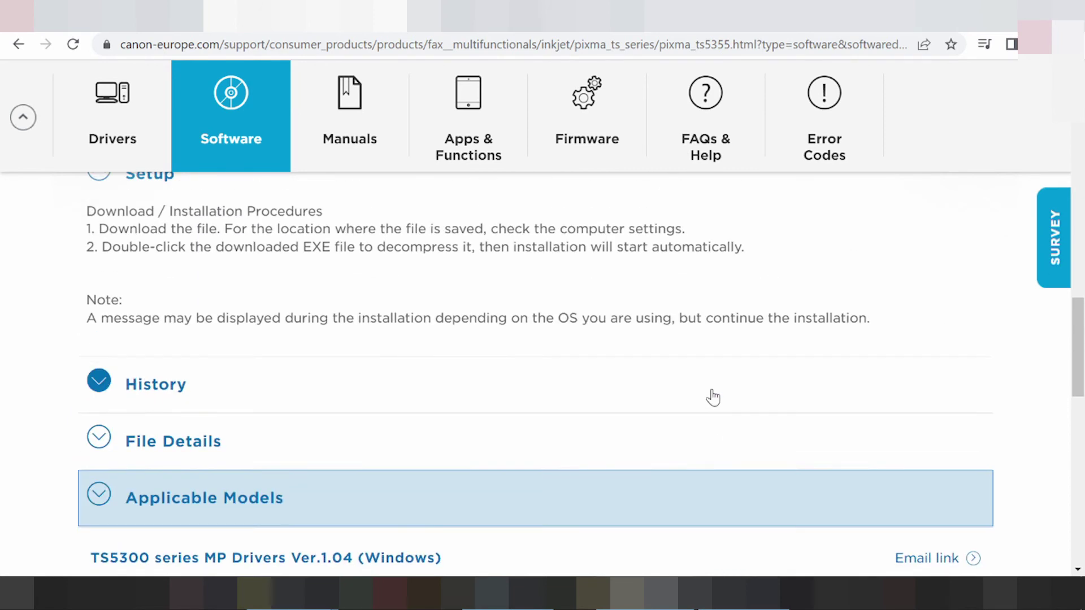
scroll(712, 387, down, 5)
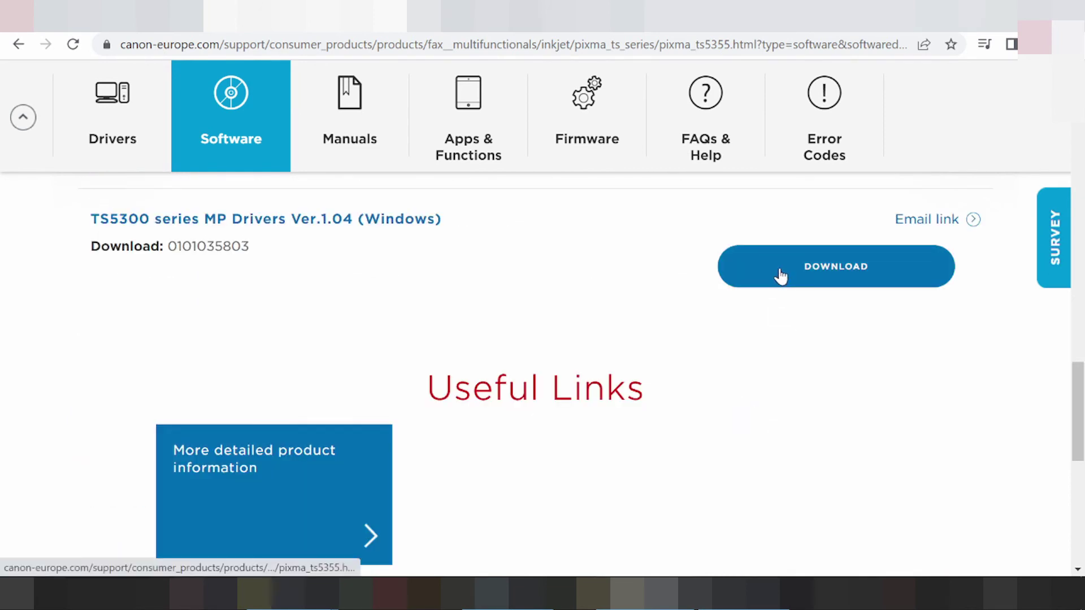
Accept the software licence, download the TS5300 MP Drivers EXE and dismiss the installation popup
click(780, 277)
scroll(718, 358, down, 3)
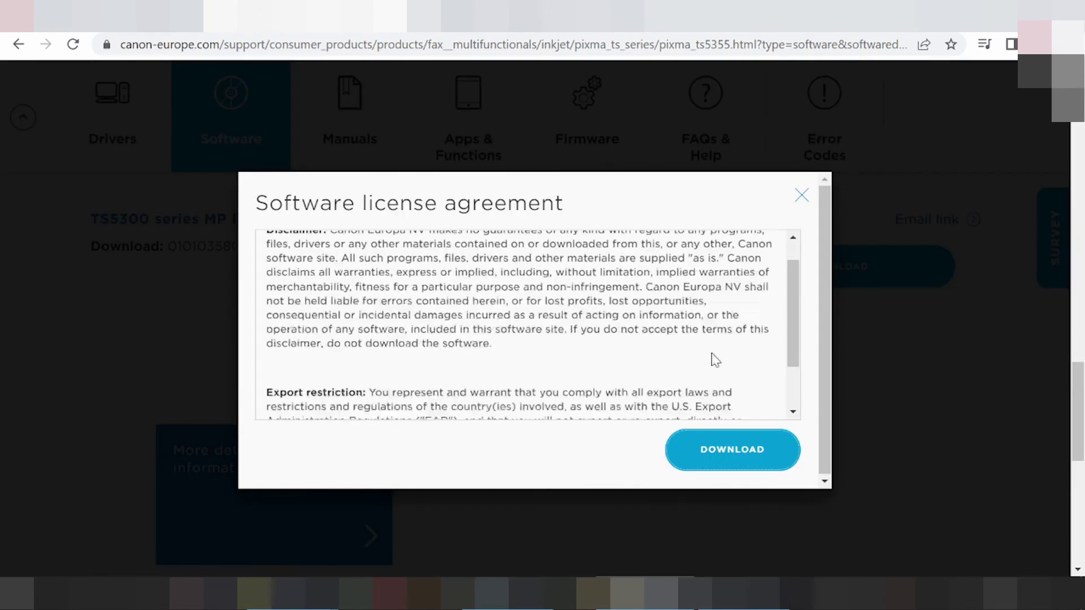
click(733, 455)
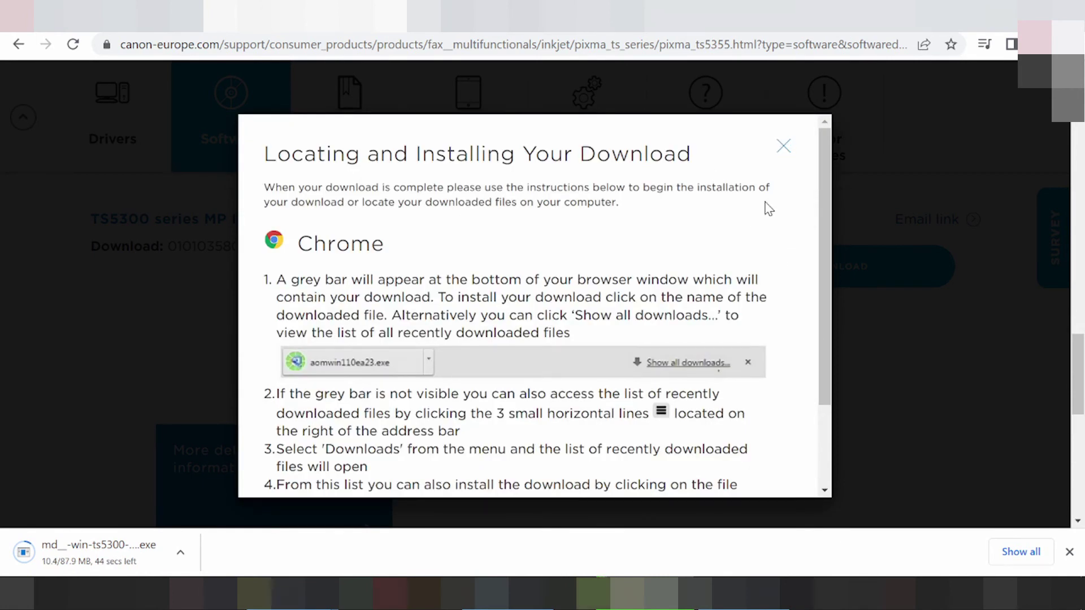
click(783, 148)
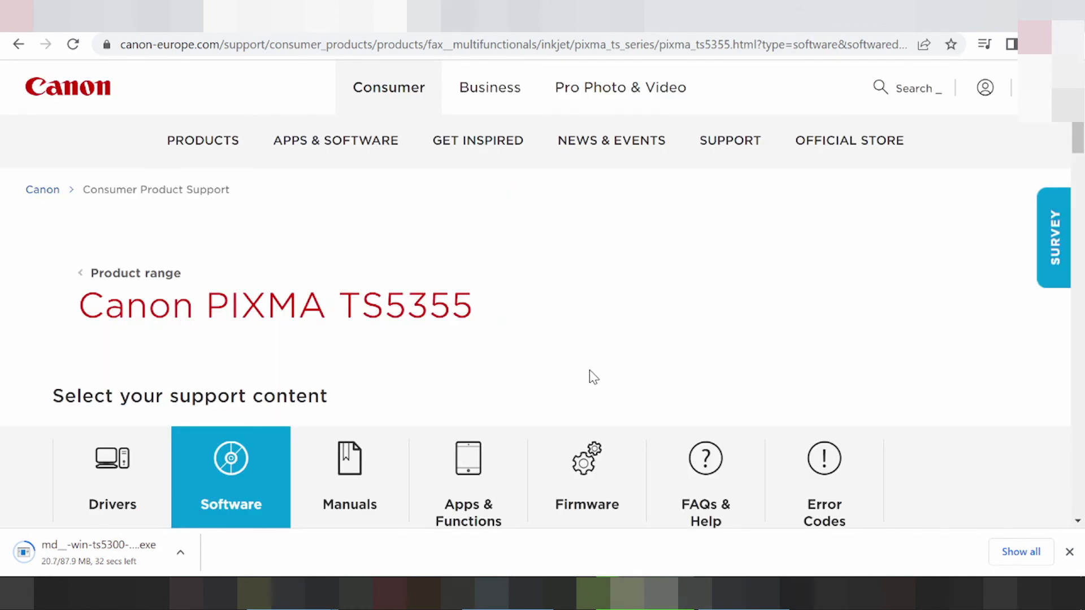